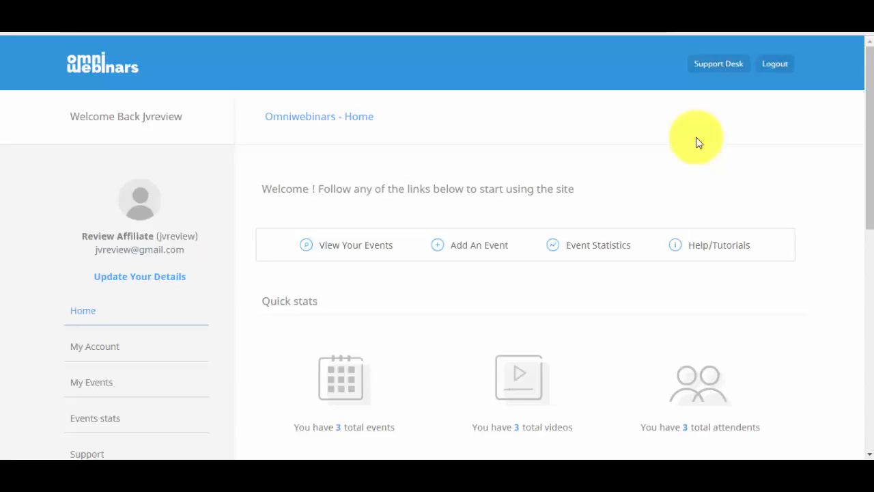
# Scroll the dashboard and reload its home page
pyautogui.moveTo(869, 117); pyautogui.dragTo(856, 41)
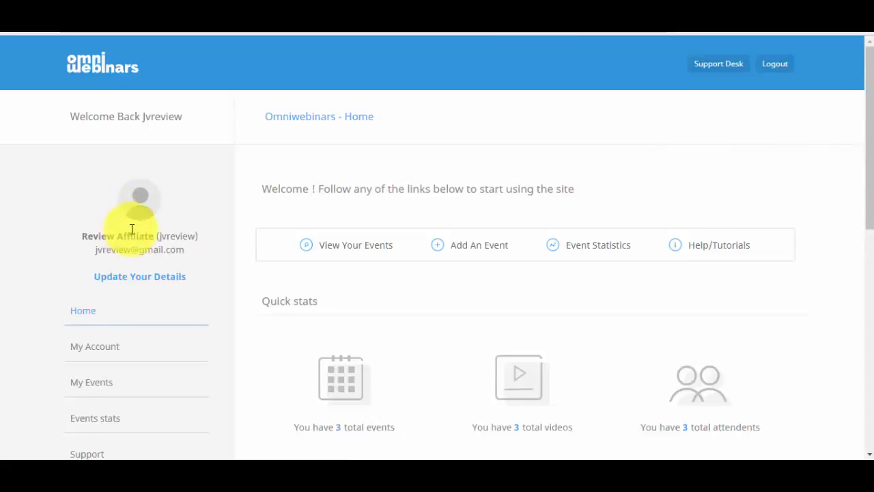
pyautogui.click(125, 332)
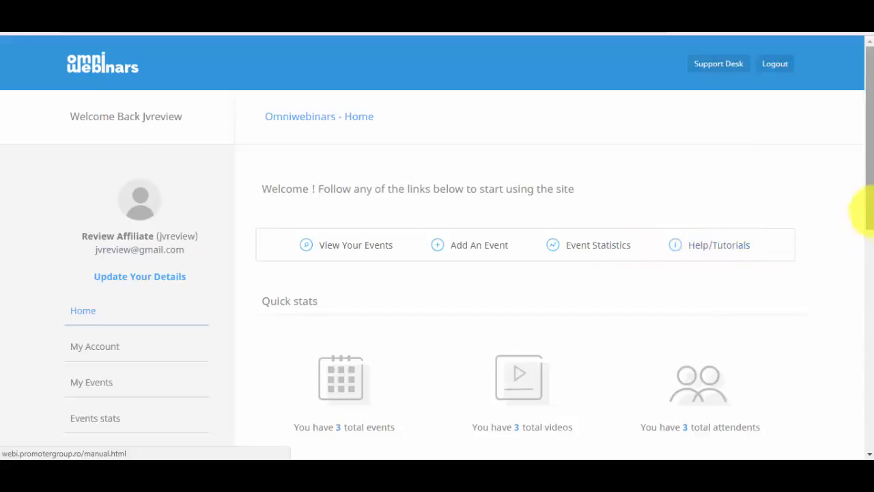
pyautogui.moveTo(864, 225); pyautogui.dragTo(858, 263)
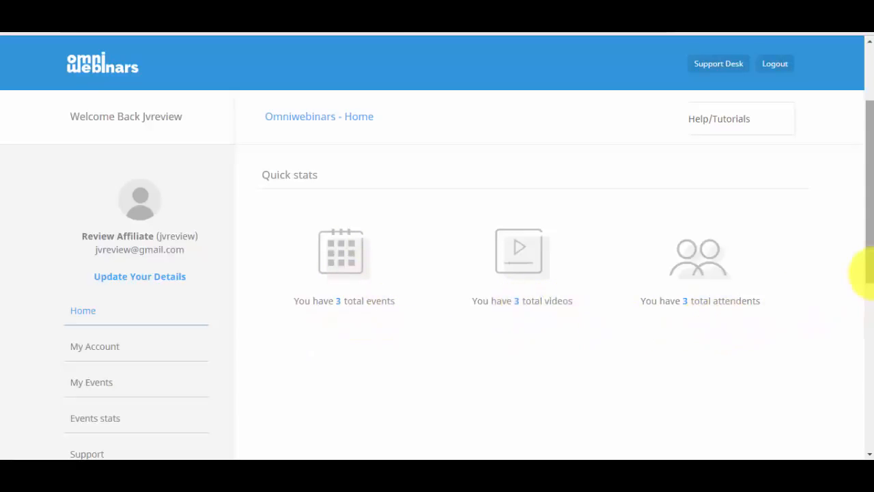
pyautogui.moveTo(868, 272); pyautogui.dragTo(862, 172)
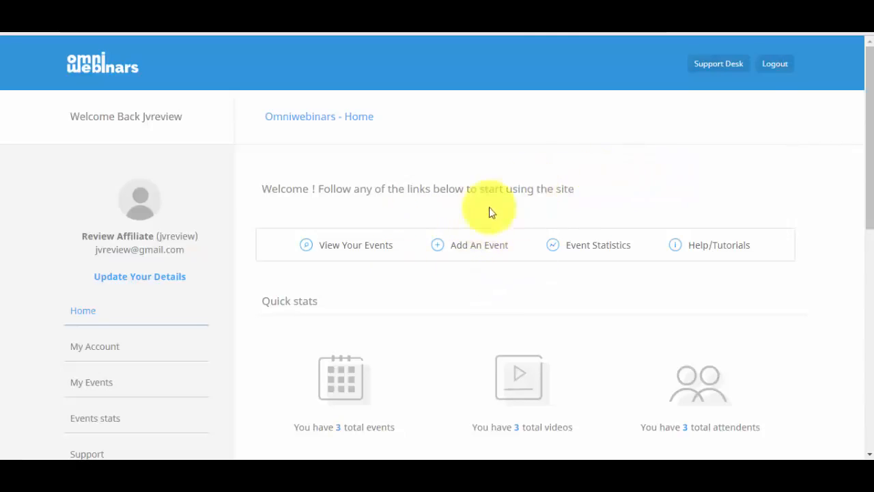
# Log back in with the saved account and reach the Add a new event page
pyautogui.click(474, 250)
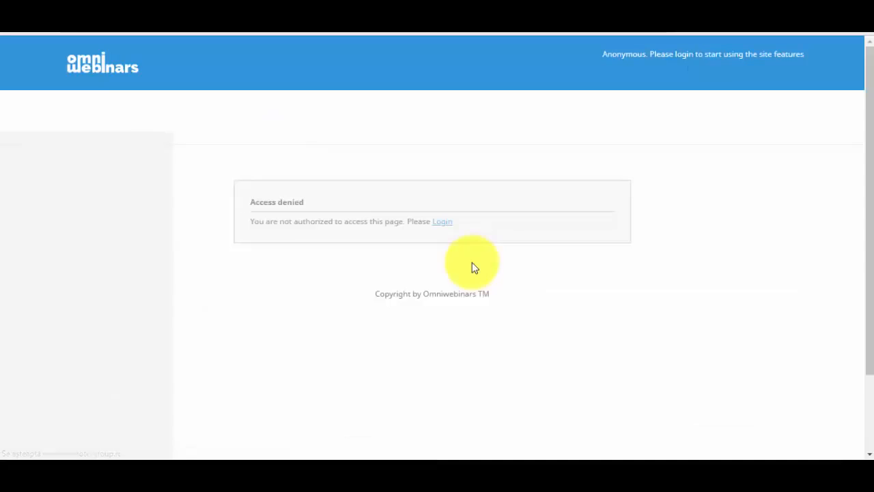
pyautogui.click(441, 224)
pyautogui.click(582, 287)
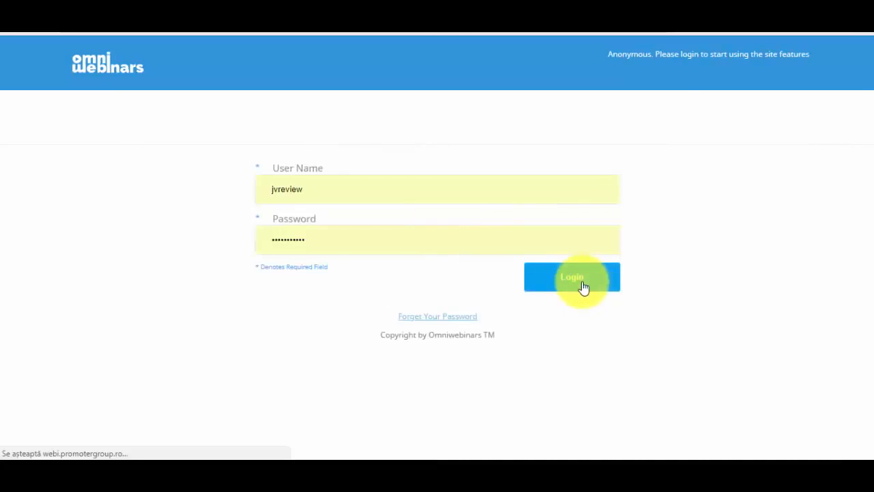
pyautogui.click(325, 263)
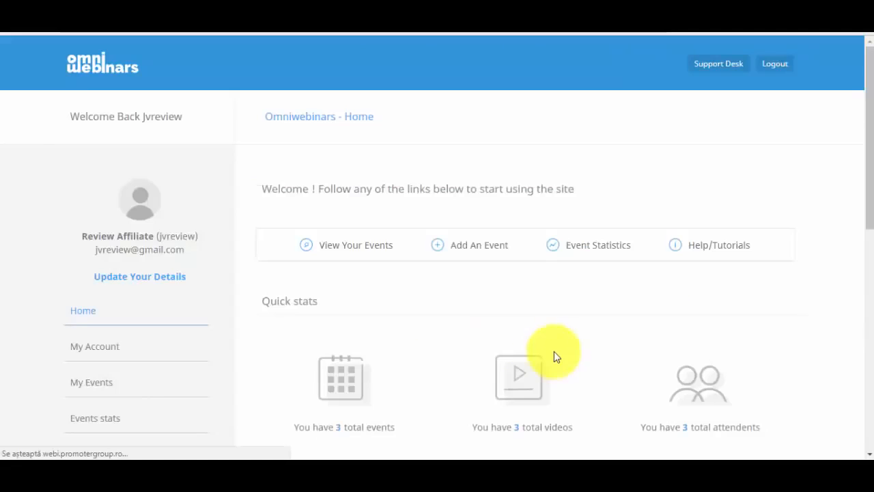
pyautogui.click(473, 248)
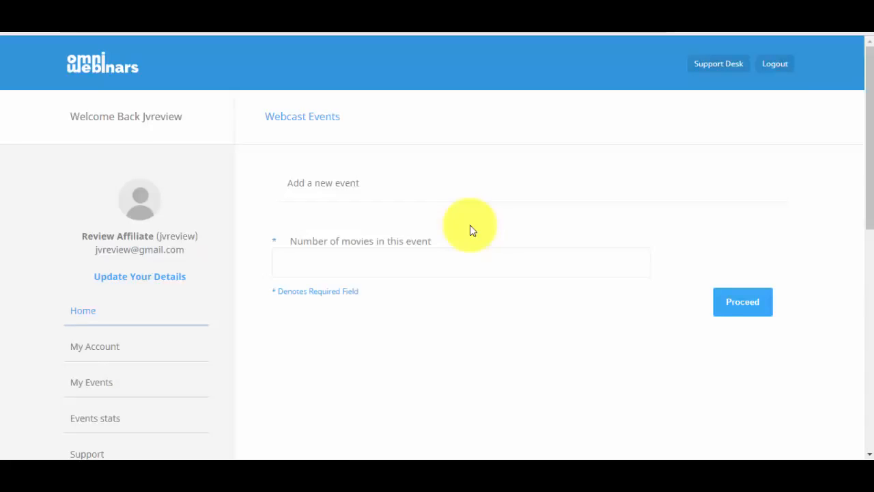
# Set the number of movies to 1 and proceed to the full event form
pyautogui.click(419, 262)
pyautogui.write('1')
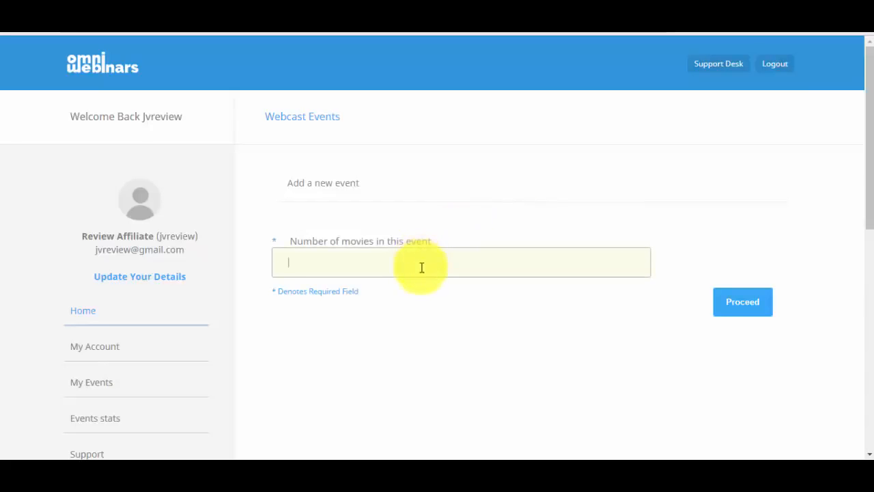
pyautogui.click(468, 201)
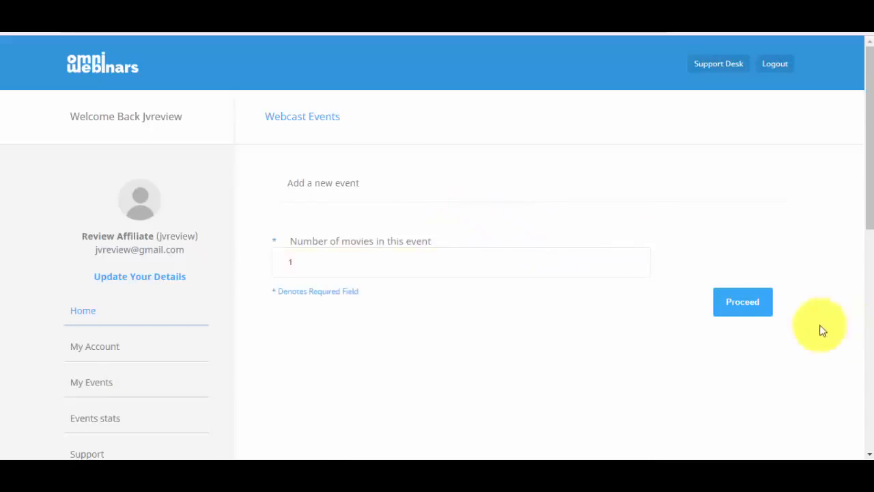
pyautogui.click(751, 304)
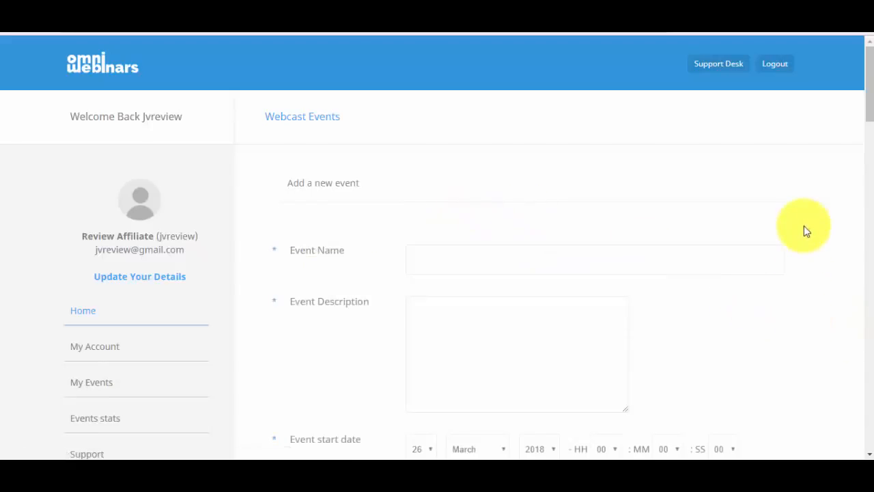
# Enter 'Test 2' as the event name and fill in the event description
pyautogui.click(443, 252)
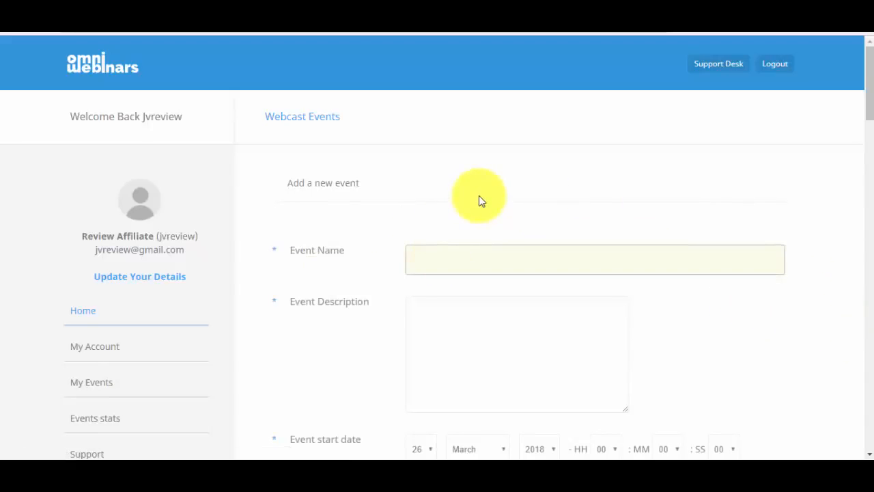
pyautogui.write('Test 2')
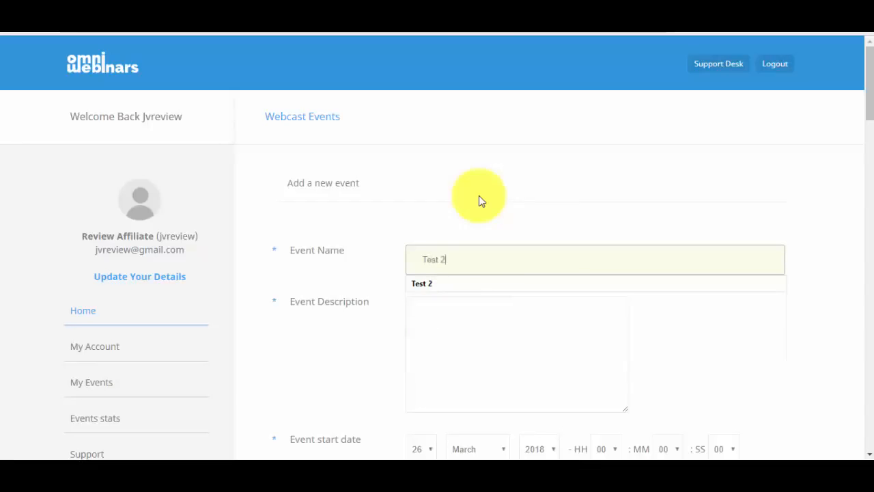
pyautogui.click(483, 227)
pyautogui.click(475, 330)
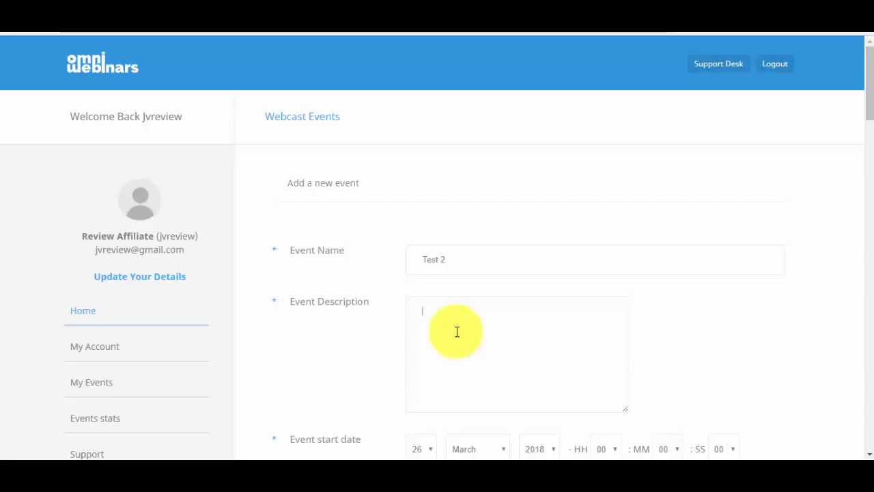
pyautogui.write('Test 2')
pyautogui.moveTo(867, 107); pyautogui.dragTo(870, 137)
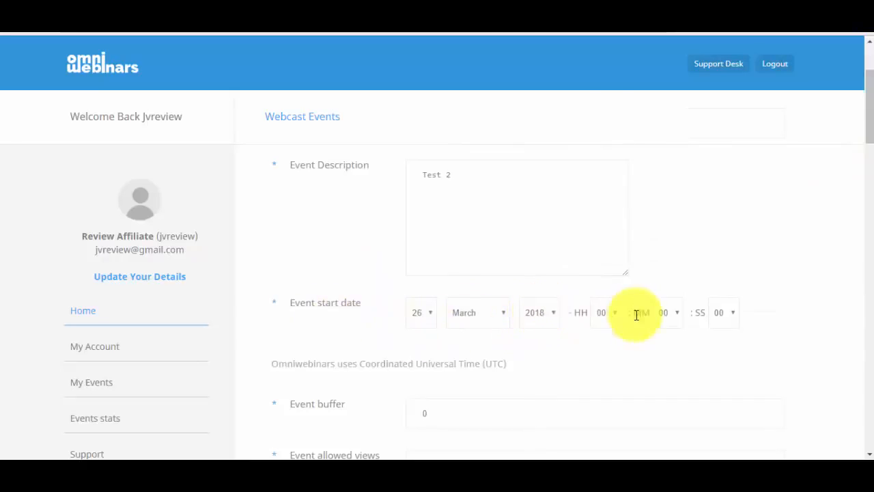
# Set the event start hour to 16
pyautogui.click(609, 319)
pyautogui.click(422, 319)
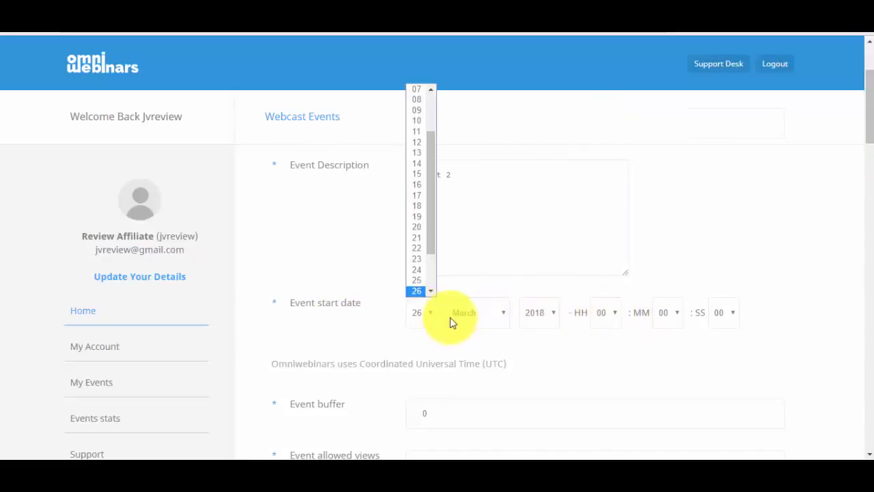
pyautogui.click(613, 316)
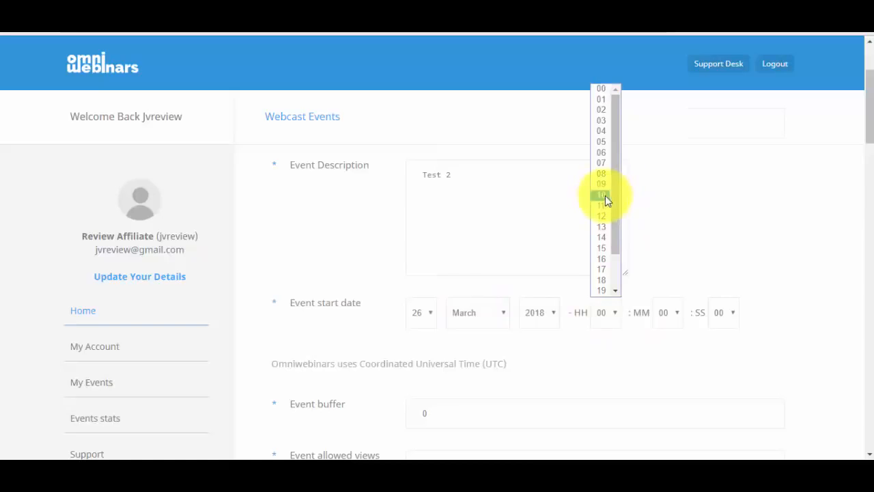
pyautogui.click(608, 259)
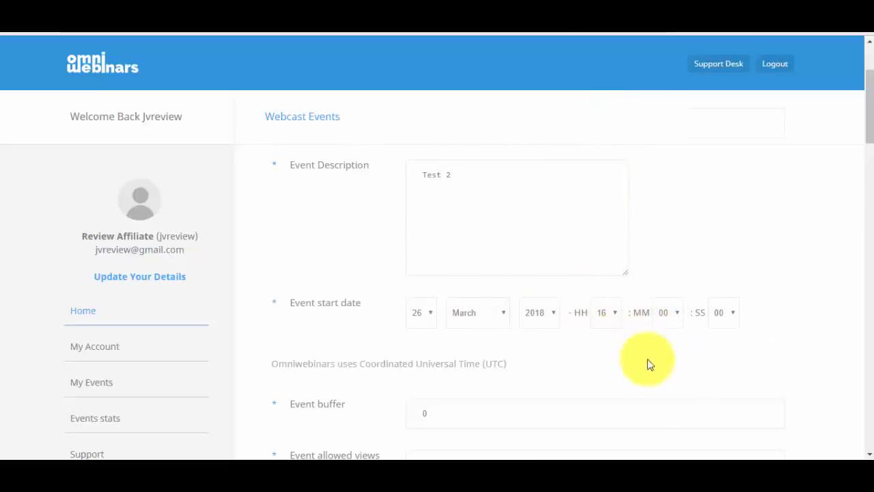
pyautogui.moveTo(303, 367); pyautogui.dragTo(463, 363)
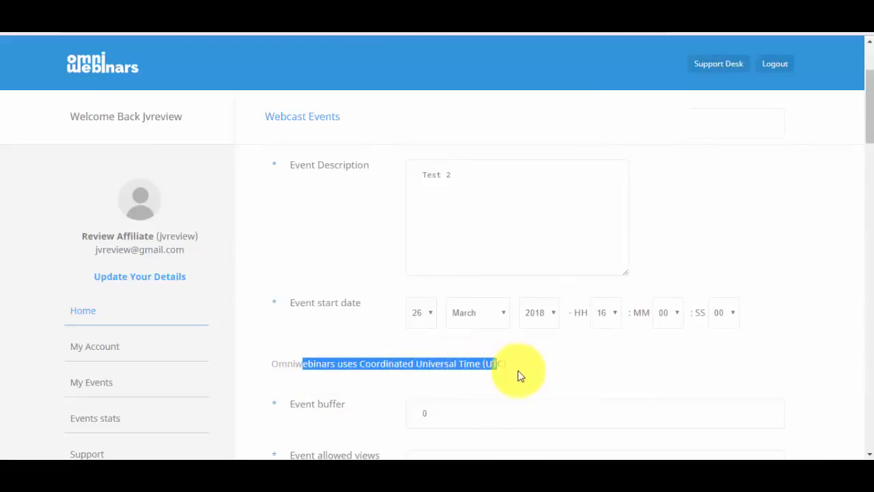
pyautogui.click(465, 363)
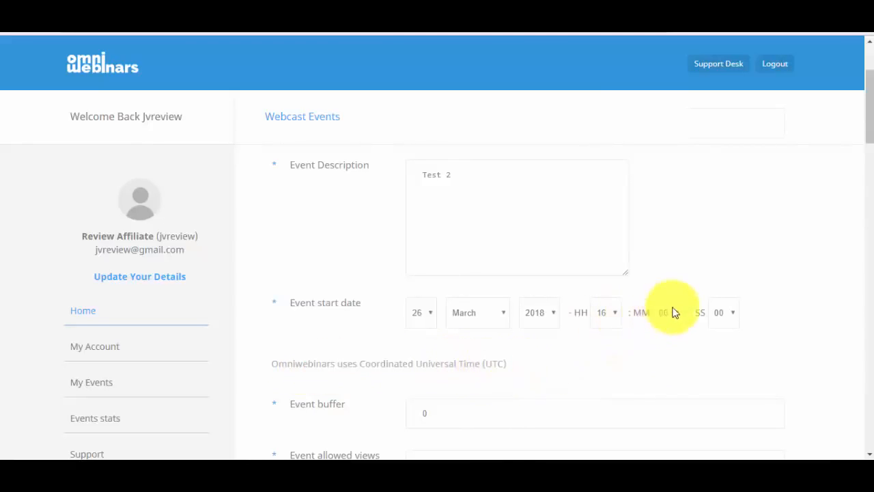
# Change Event allowed views from 0 to 500
pyautogui.moveTo(869, 117); pyautogui.dragTo(859, 146)
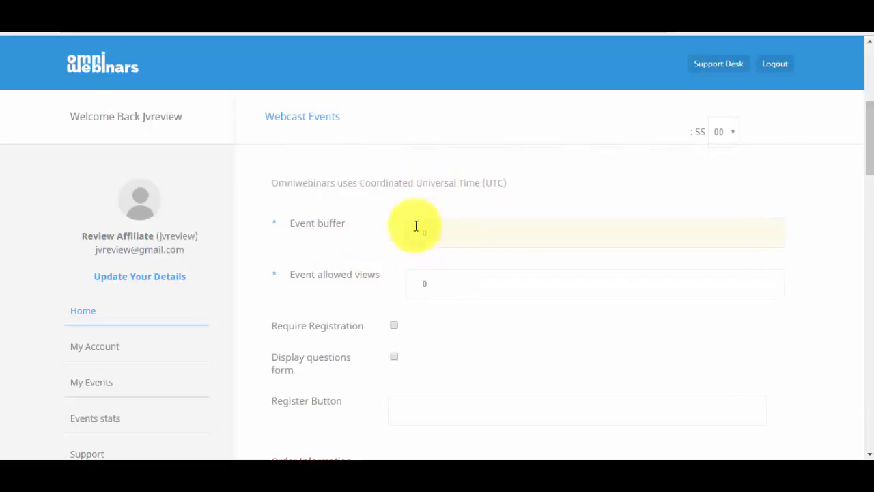
pyautogui.moveTo(444, 291); pyautogui.dragTo(404, 291)
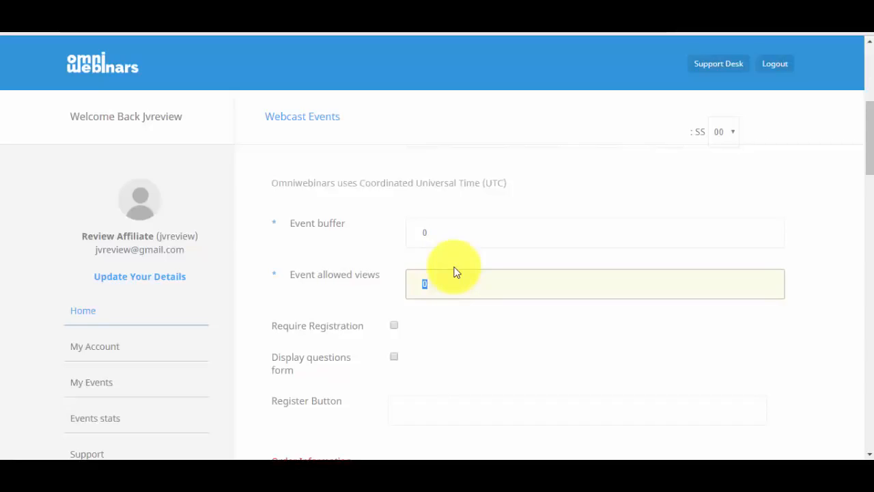
pyautogui.write('500')
pyautogui.click(319, 237)
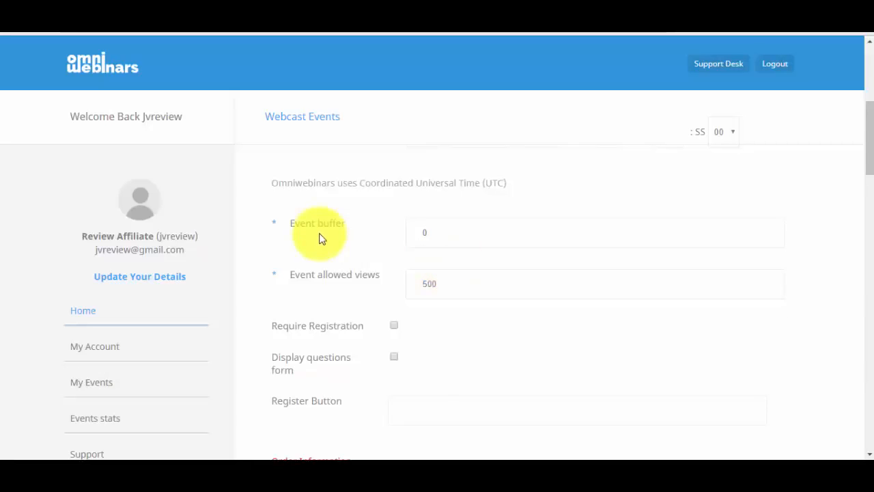
# Tick Require Registration for the event
pyautogui.moveTo(873, 148); pyautogui.dragTo(873, 158)
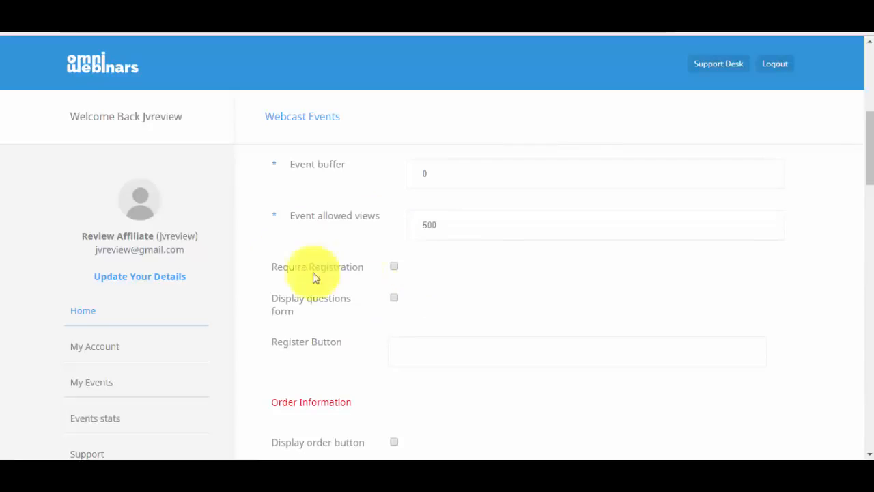
pyautogui.click(395, 267)
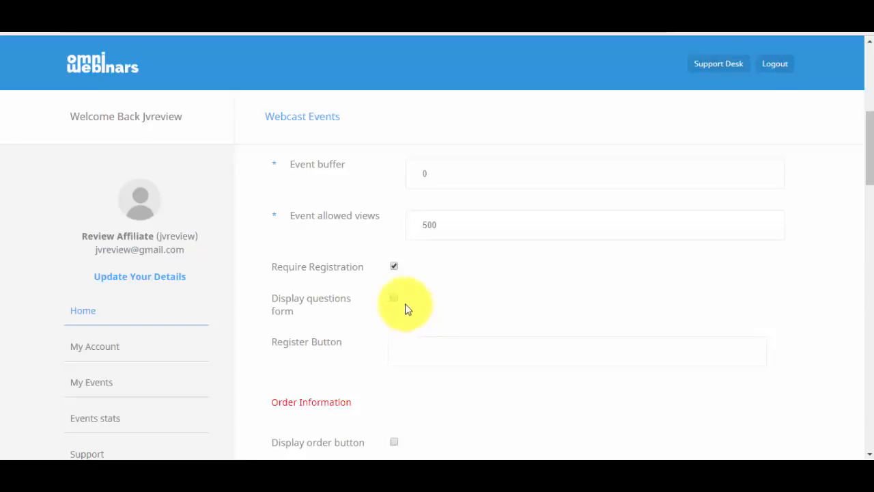
pyautogui.click(395, 299)
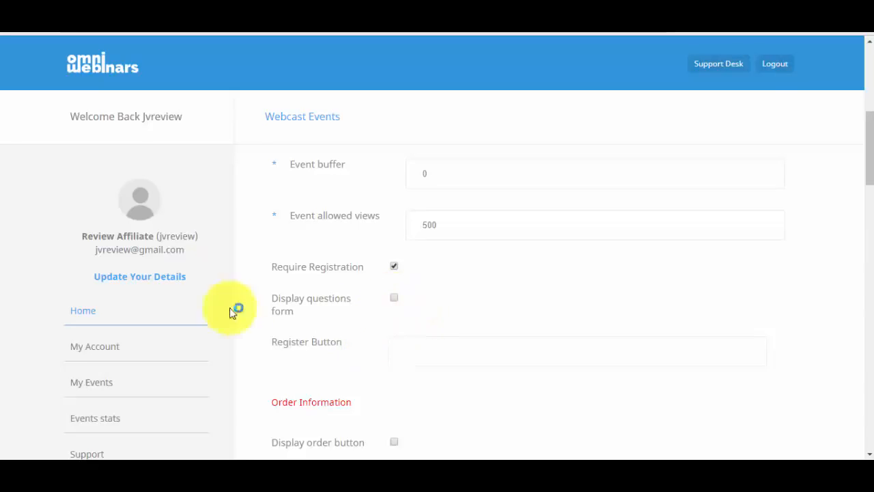
# Label the register button 'REGISTER FOR THE WEBINAR'
pyautogui.click(410, 347)
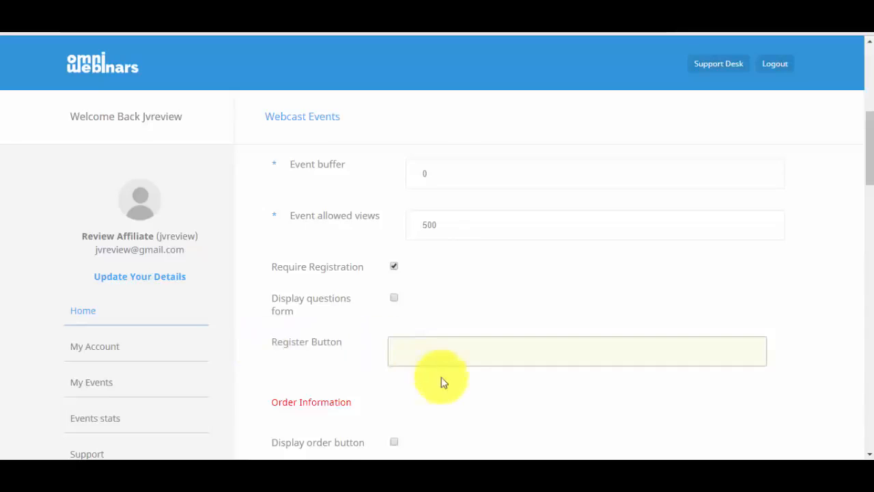
pyautogui.write('RESG')
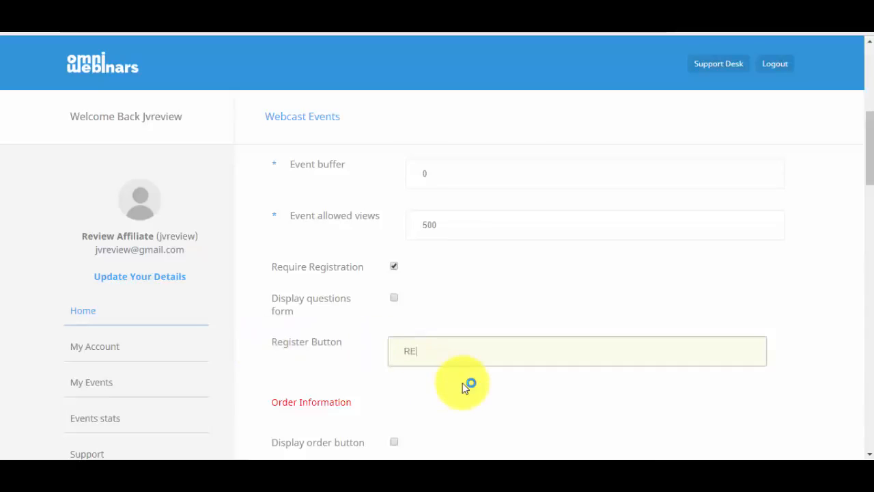
pyautogui.press('BackSpace')
pyautogui.press('BackSpace')
pyautogui.write('GITER')
pyautogui.press('BackSpace')
pyautogui.press('BackSpace')
pyautogui.press('BackSpace')
pyautogui.write('STER fOR thE')
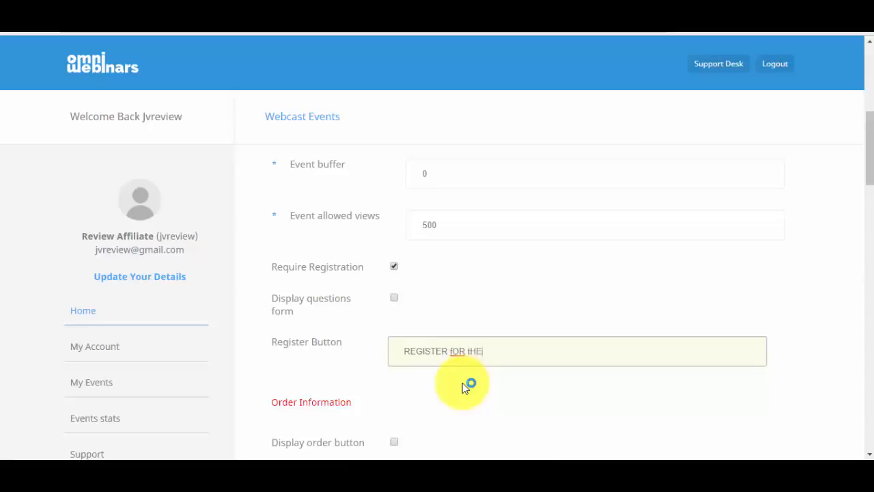
pyautogui.press('BackSpace')
pyautogui.press('BackSpace')
pyautogui.press('BackSpace')
pyautogui.press('BackSpace')
pyautogui.press('BackSpace')
pyautogui.press('BackSpace')
pyautogui.press('BackSpace')
pyautogui.write('FOR THE WEBINAR')
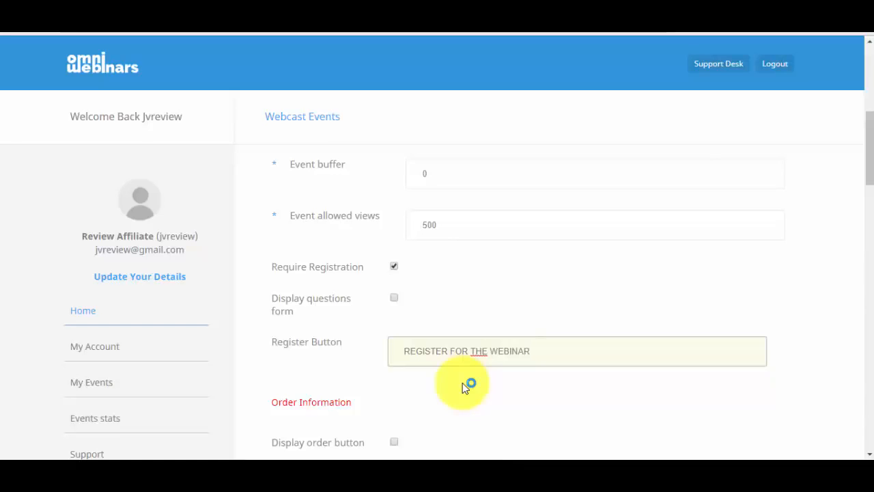
pyautogui.moveTo(870, 133); pyautogui.dragTo(871, 170)
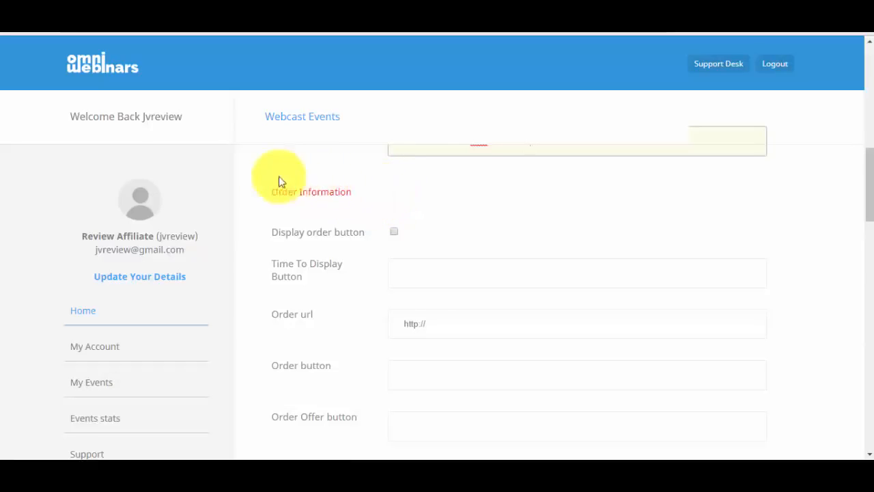
# Enable Display order button and set the order button label to 'Order Now'
pyautogui.click(395, 231)
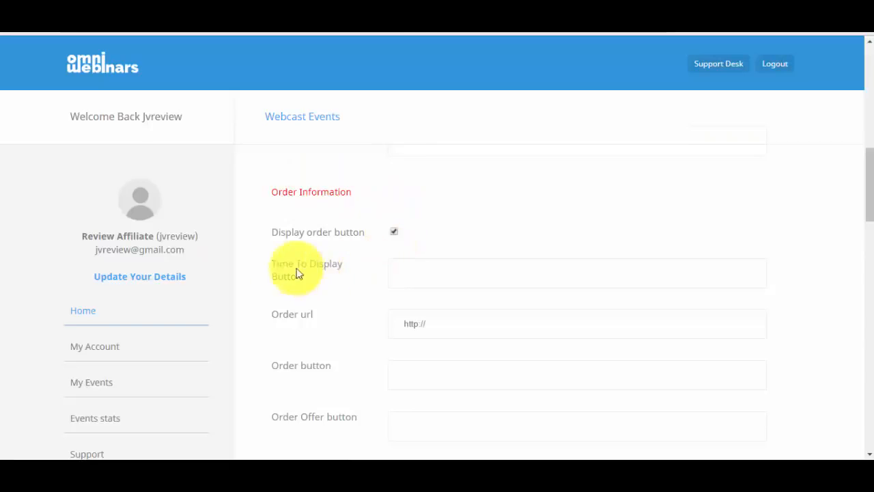
pyautogui.click(411, 276)
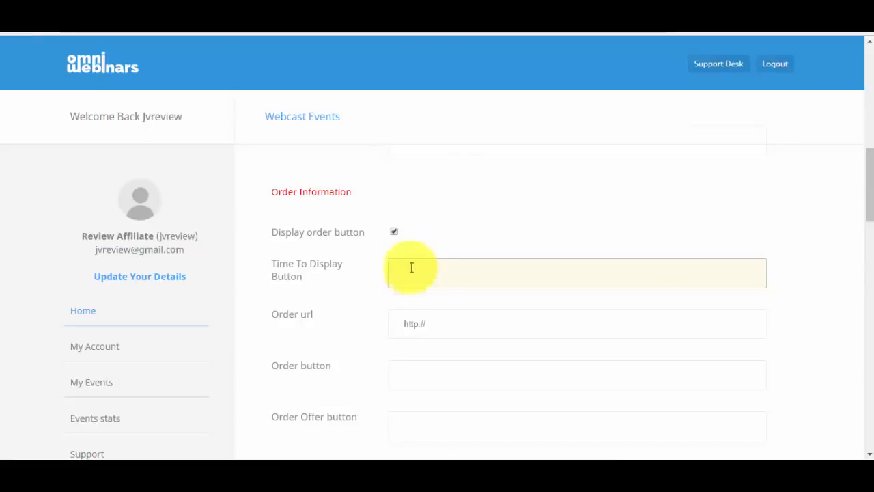
pyautogui.click(490, 231)
pyautogui.moveTo(871, 198); pyautogui.dragTo(871, 220)
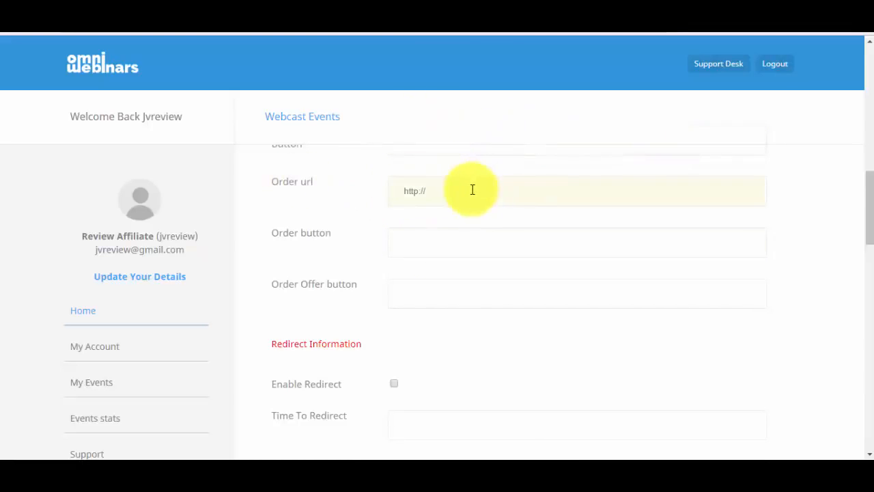
pyautogui.moveTo(472, 189); pyautogui.dragTo(392, 191)
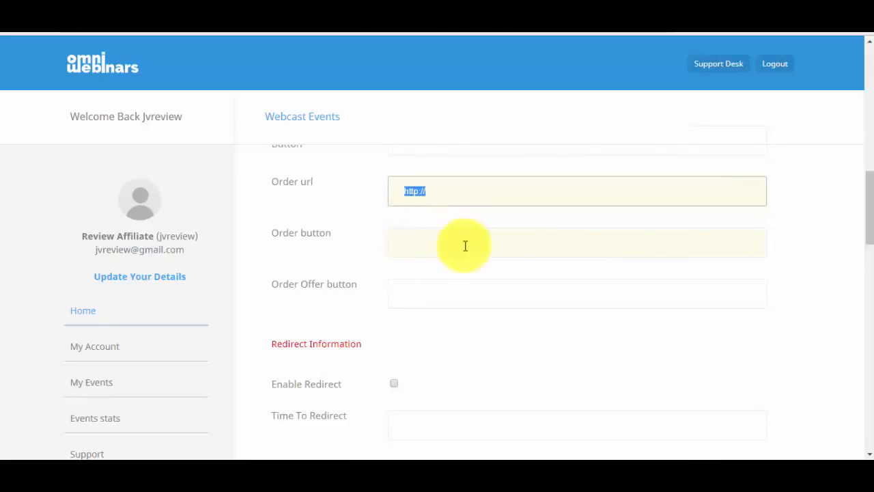
pyautogui.click(505, 246)
pyautogui.write('Orde')
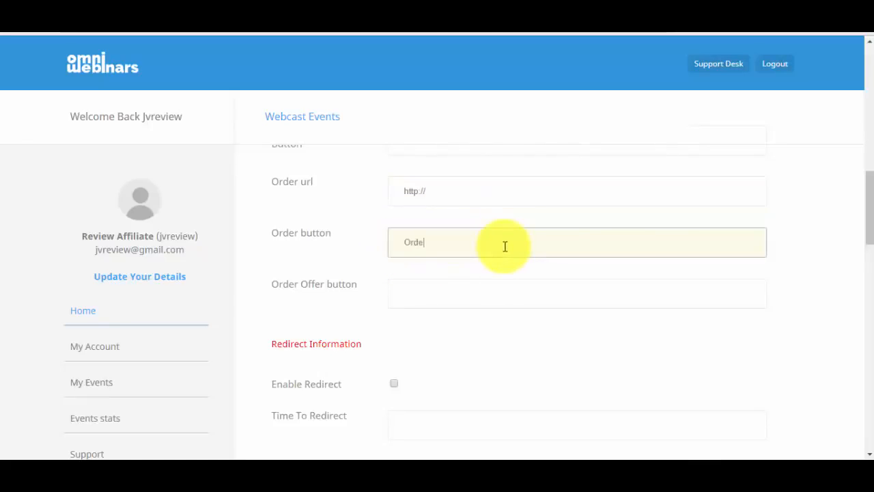
pyautogui.write('r Now')
pyautogui.click(444, 287)
pyautogui.moveTo(866, 203); pyautogui.dragTo(866, 234)
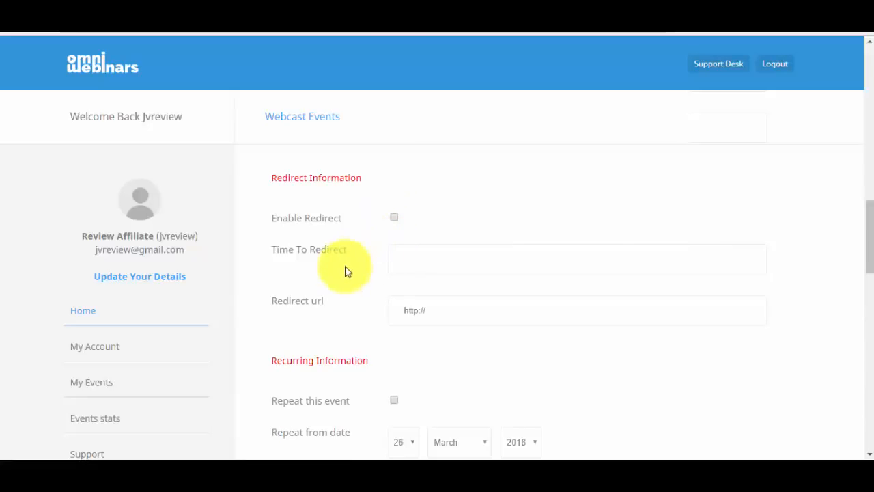
# Make the event recurring, with the repetition ending on the 31st
pyautogui.click(447, 254)
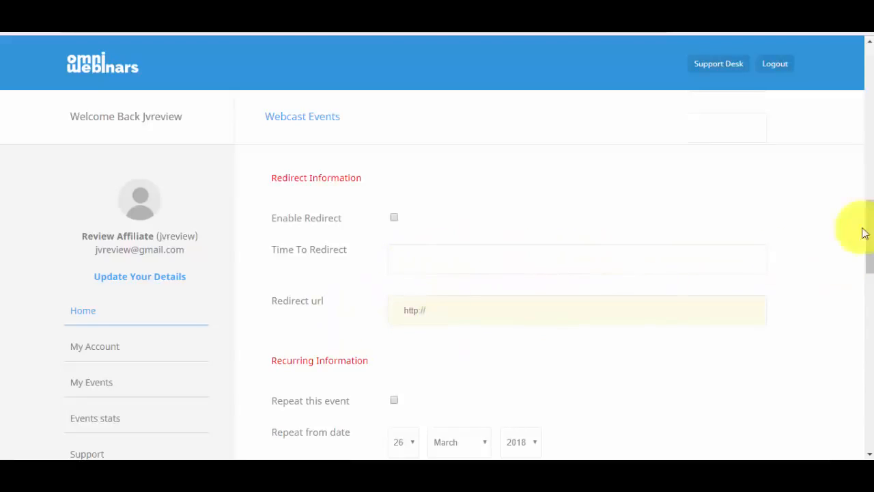
pyautogui.scroll(-3, 860, 225)
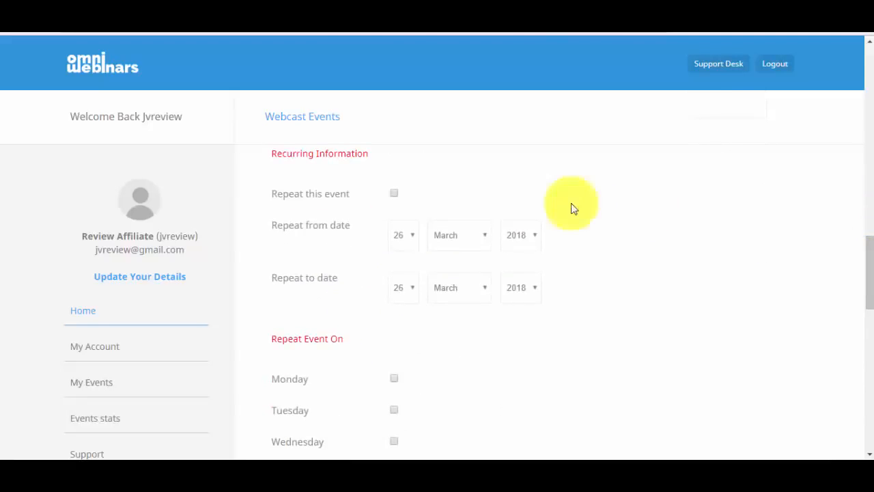
pyautogui.click(394, 195)
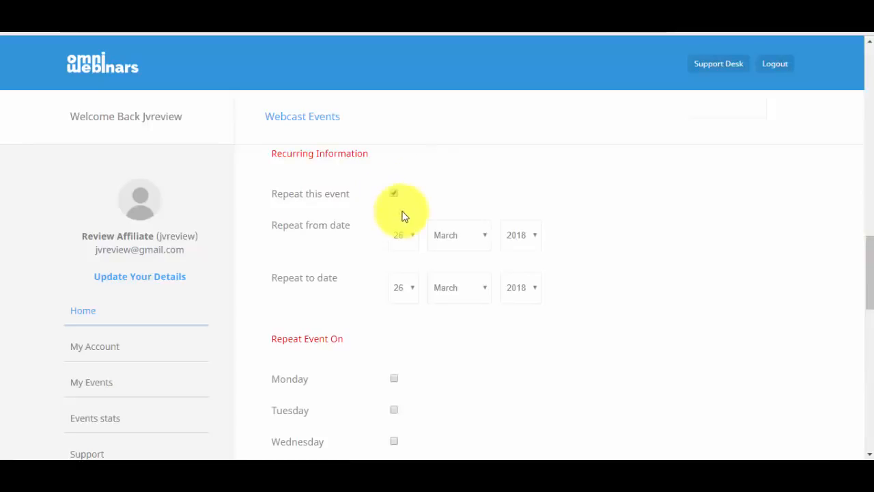
pyautogui.click(410, 290)
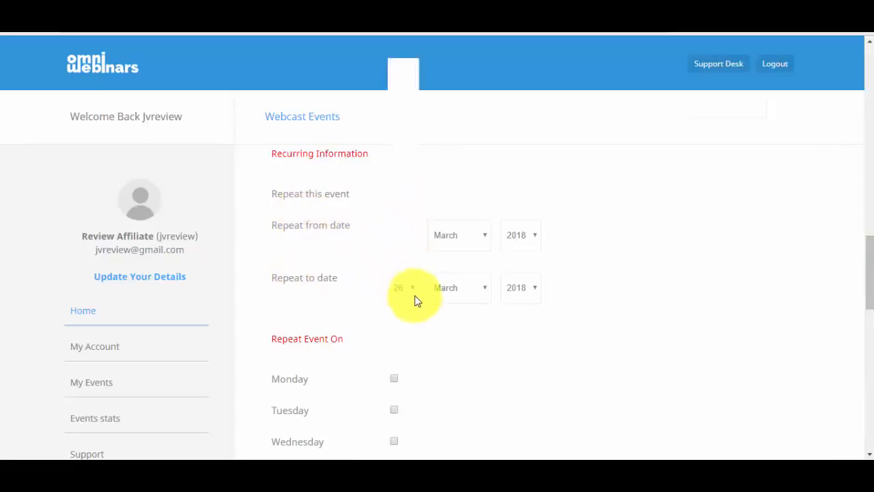
pyautogui.scroll(-2, 409, 249)
pyautogui.click(401, 268)
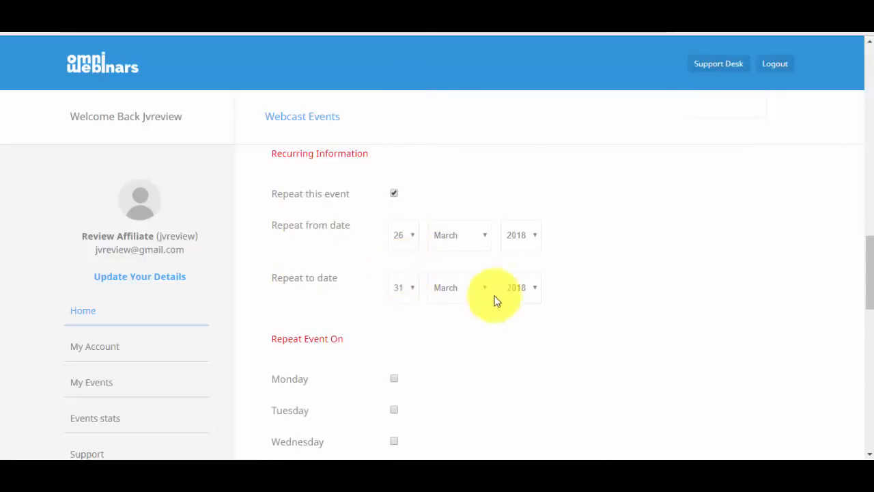
# Repeat the event on every day, Monday through Sunday
pyautogui.scroll(-1, 868, 279)
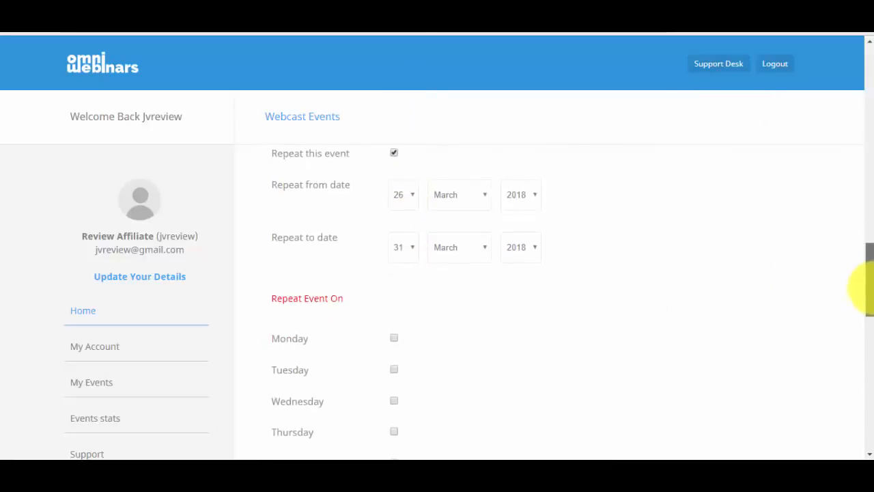
pyautogui.scroll(-2, 868, 279)
pyautogui.click(394, 287)
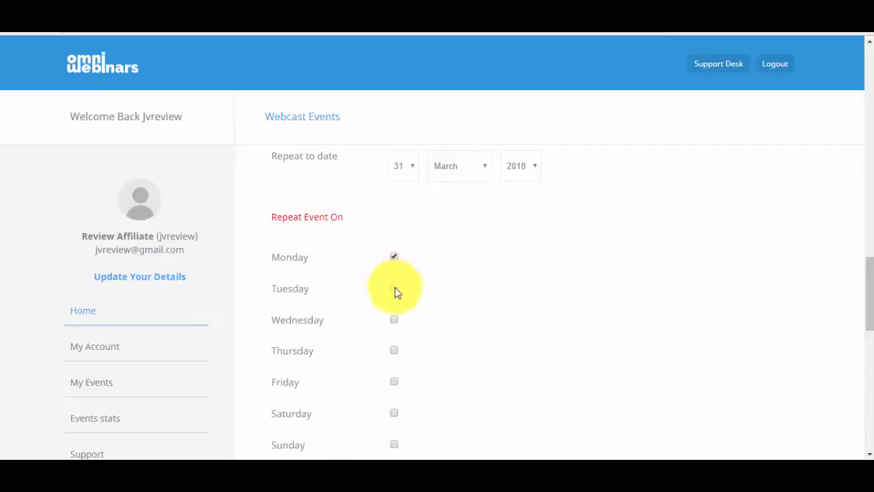
pyautogui.click(394, 319)
pyautogui.click(394, 349)
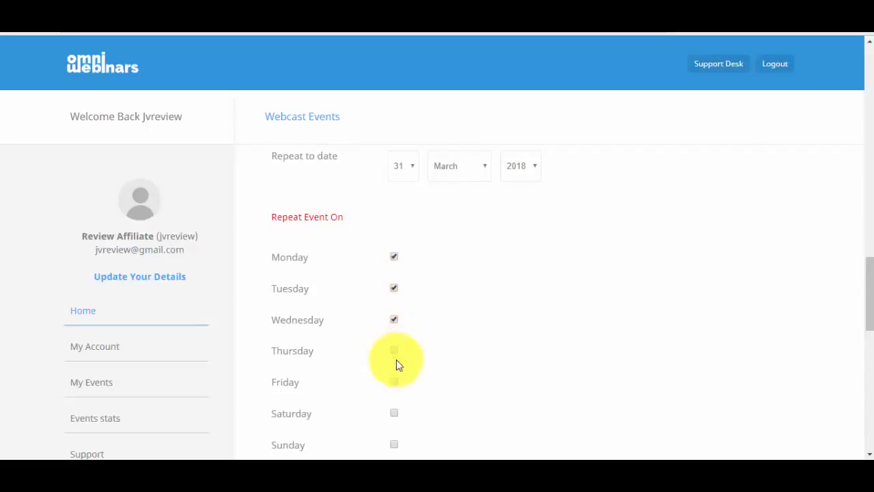
pyautogui.click(394, 382)
pyautogui.click(394, 412)
pyautogui.click(394, 444)
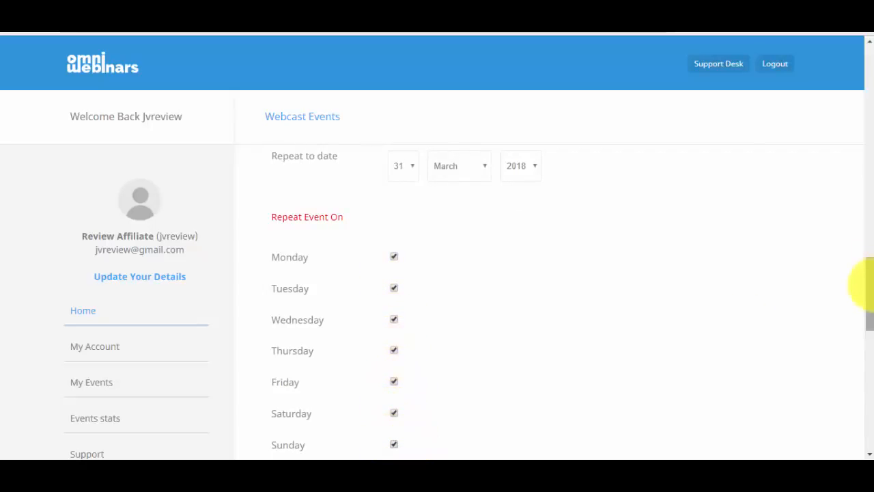
# Name the event's movie 'Test 1'
pyautogui.moveTo(865, 289); pyautogui.dragTo(863, 339)
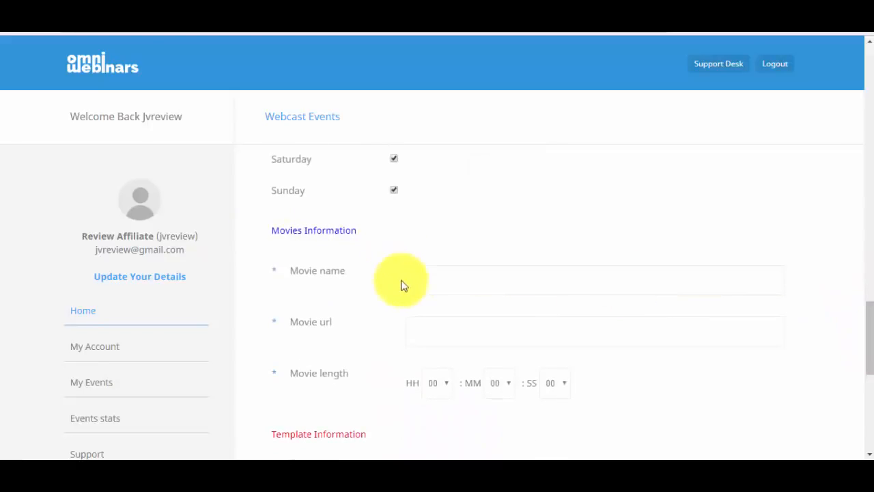
pyautogui.click(422, 273)
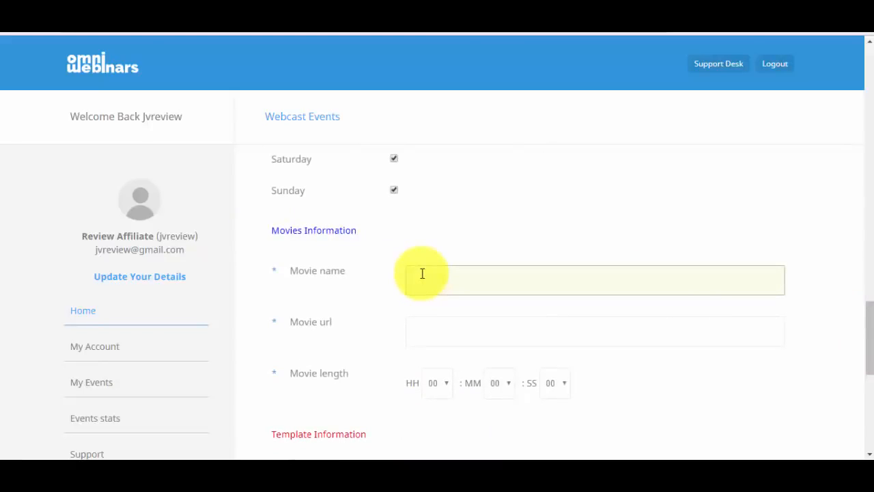
pyautogui.write('Test')
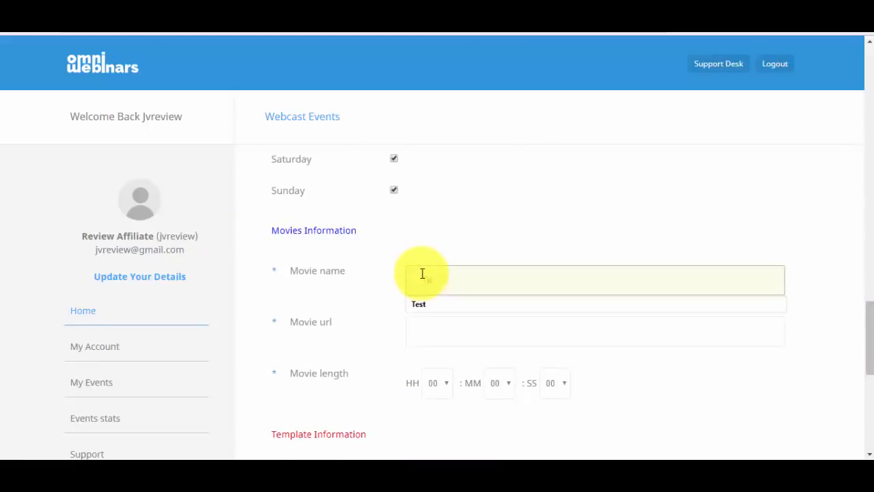
pyautogui.write(' 1')
pyautogui.click(454, 340)
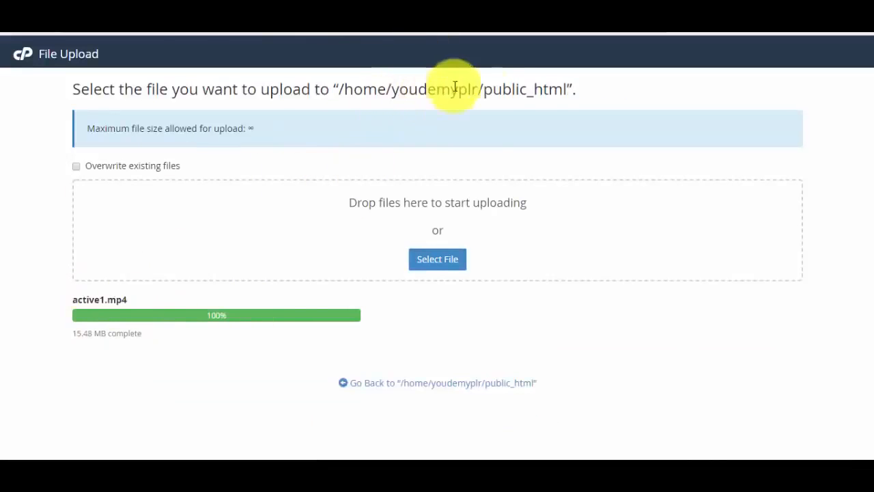
# Copy the home folder name from the cPanel upload path and start the Movie url with 'http:'
pyautogui.moveTo(484, 89); pyautogui.dragTo(391, 88)
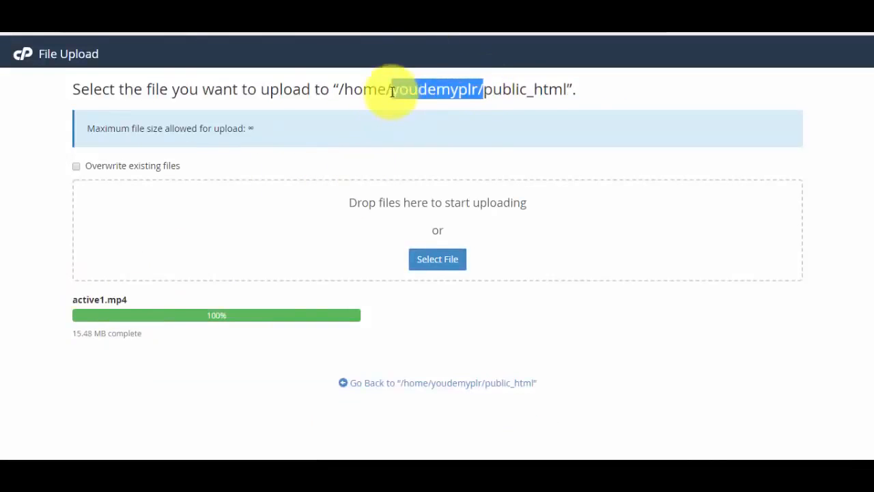
pyautogui.rightClick(429, 87)
pyautogui.click(456, 96)
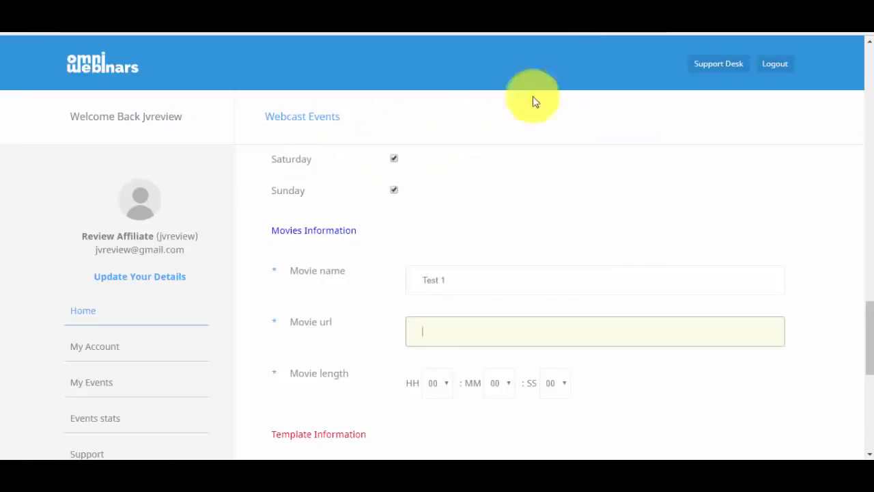
pyautogui.write('http:')
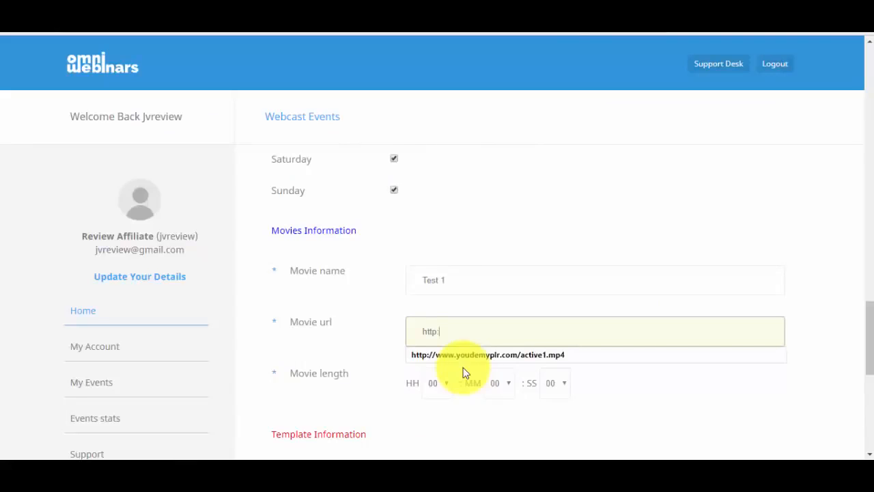
pyautogui.click(472, 352)
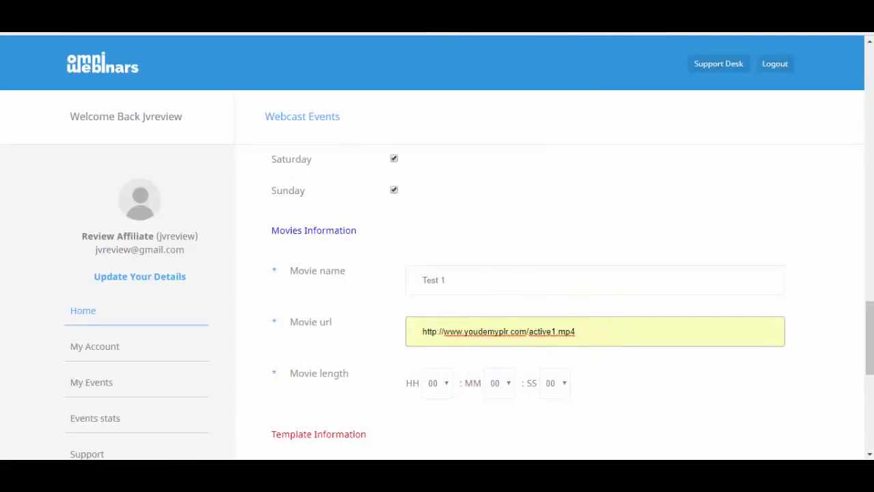
pyautogui.scroll(-5, 859, 384)
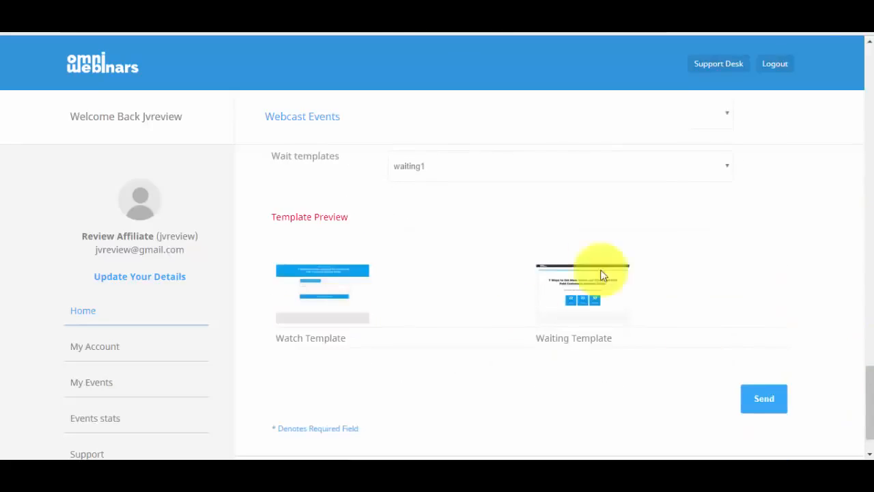
pyautogui.scroll(5, 862, 355)
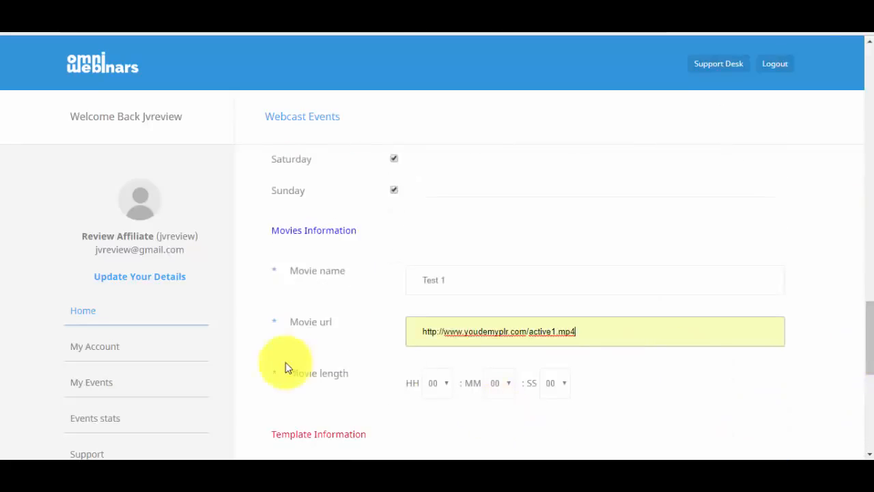
pyautogui.click(502, 383)
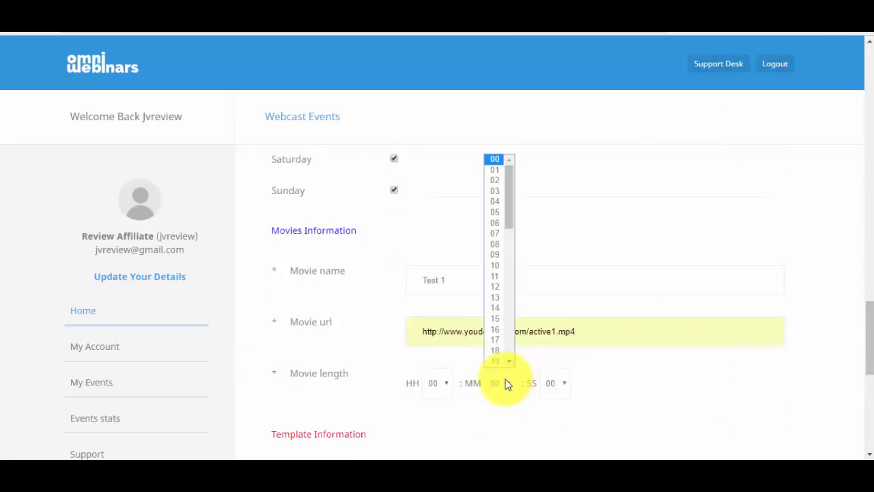
pyautogui.click(502, 191)
pyautogui.click(556, 384)
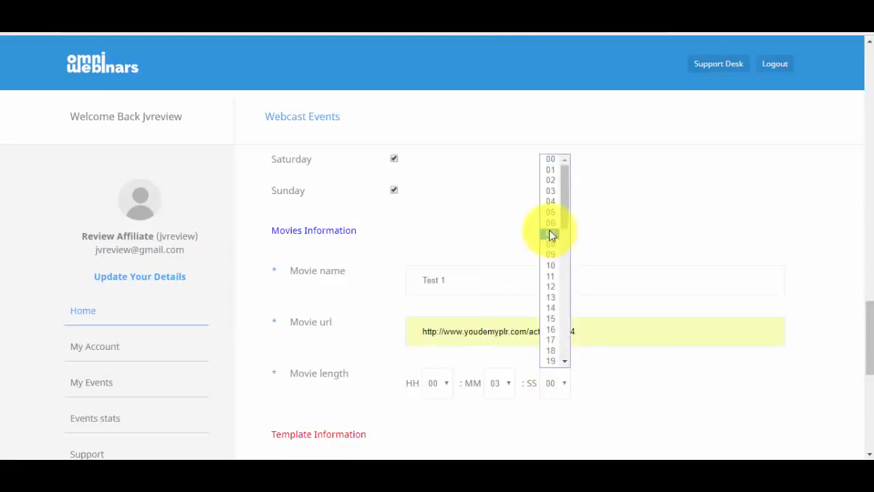
pyautogui.click(561, 275)
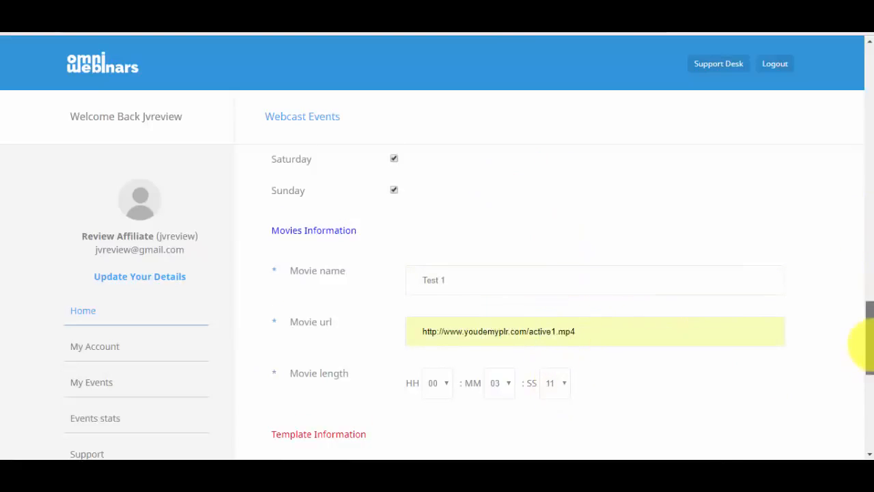
pyautogui.moveTo(869, 347); pyautogui.dragTo(869, 361)
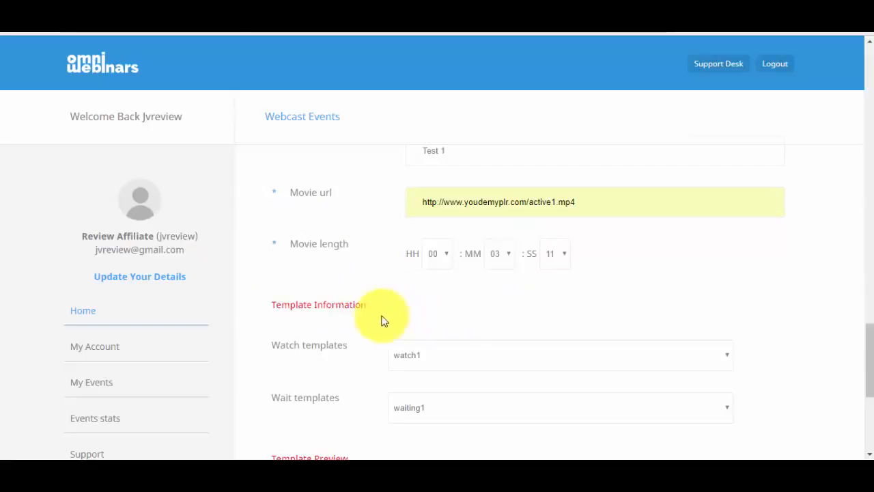
# Preview the waiting1 waiting template and send the event form
pyautogui.scroll(-1, 862, 342)
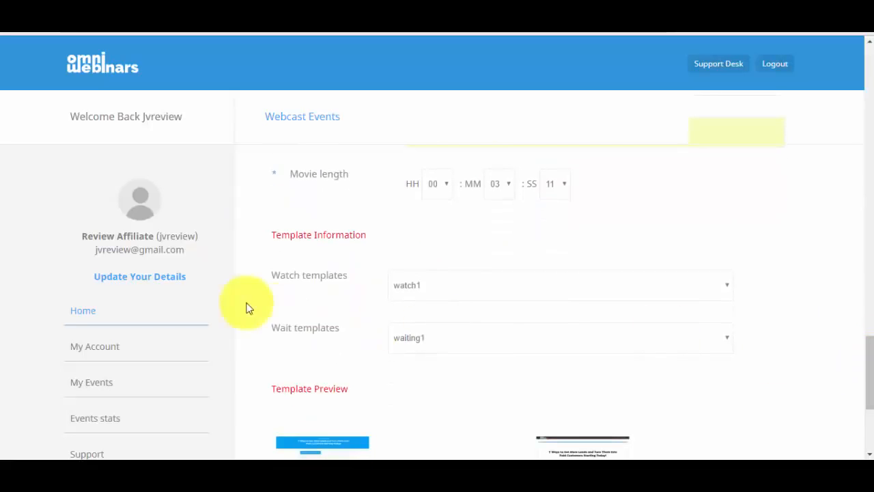
pyautogui.scroll(-1, 862, 362)
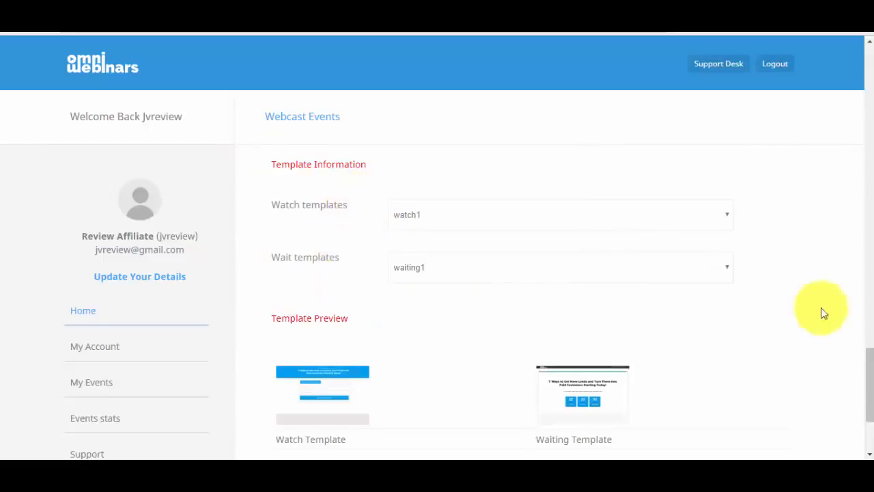
pyautogui.scroll(-1, 869, 382)
pyautogui.scroll(-1, 866, 383)
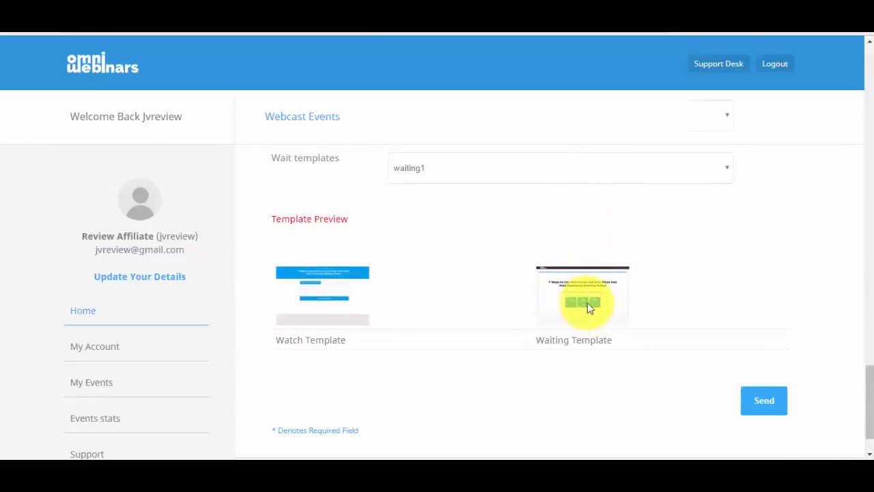
pyautogui.click(573, 298)
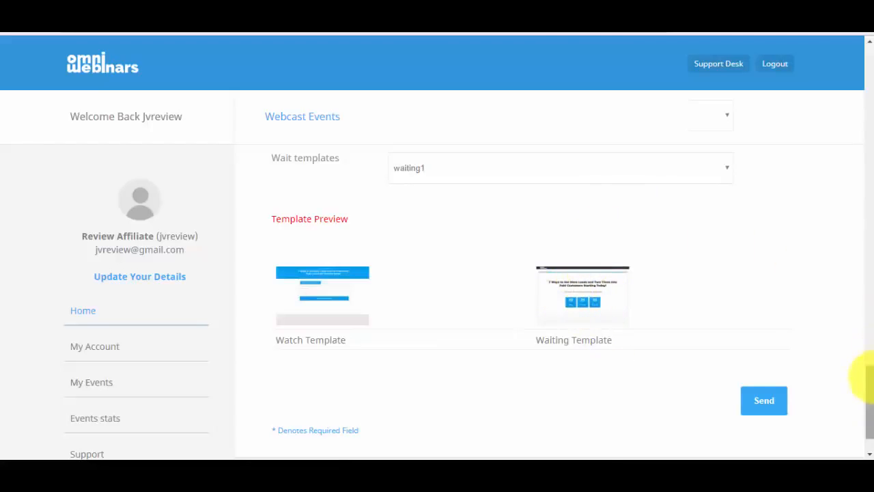
pyautogui.moveTo(868, 380)
pyautogui.mouseDown()
pyautogui.moveTo(861, 410)
pyautogui.moveTo(858, 127)
pyautogui.moveTo(864, 390)
pyautogui.mouseUp()
pyautogui.click(763, 351)
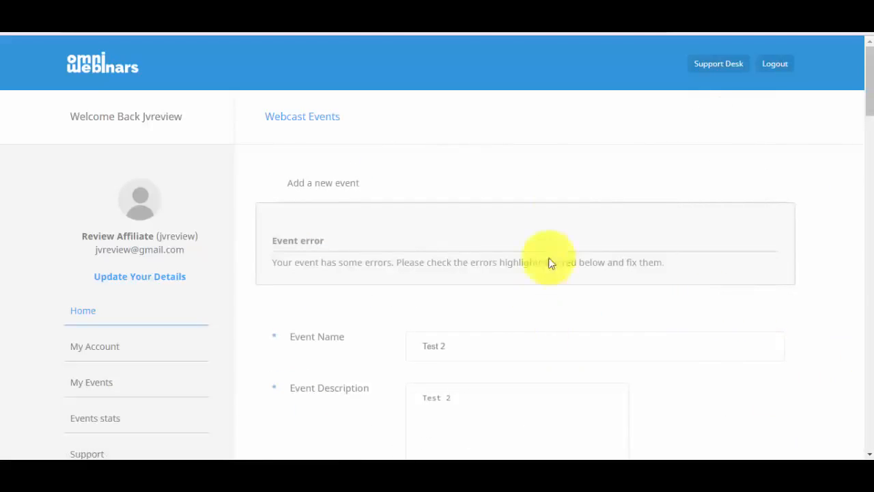
# Untick Display order button, save, and resubmit until Test 2 is added as show.php?id=486
pyautogui.moveTo(870, 107); pyautogui.dragTo(871, 223)
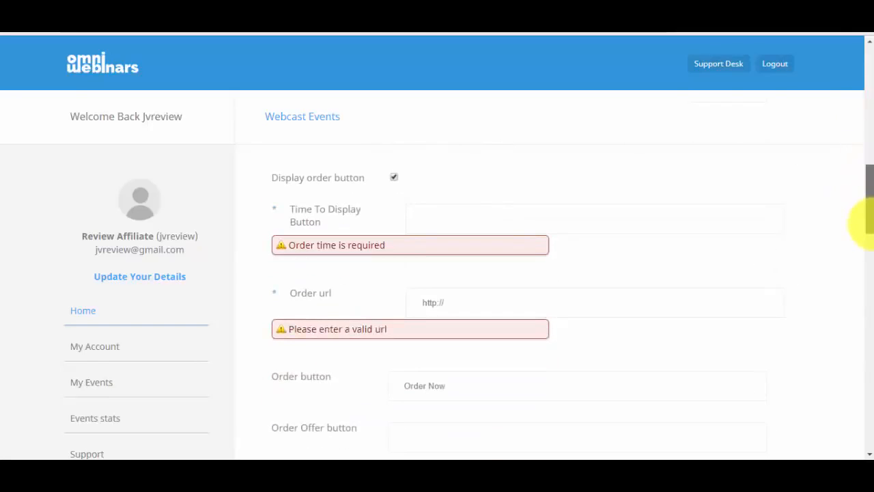
pyautogui.click(394, 177)
pyautogui.moveTo(862, 218); pyautogui.dragTo(866, 386)
pyautogui.click(773, 416)
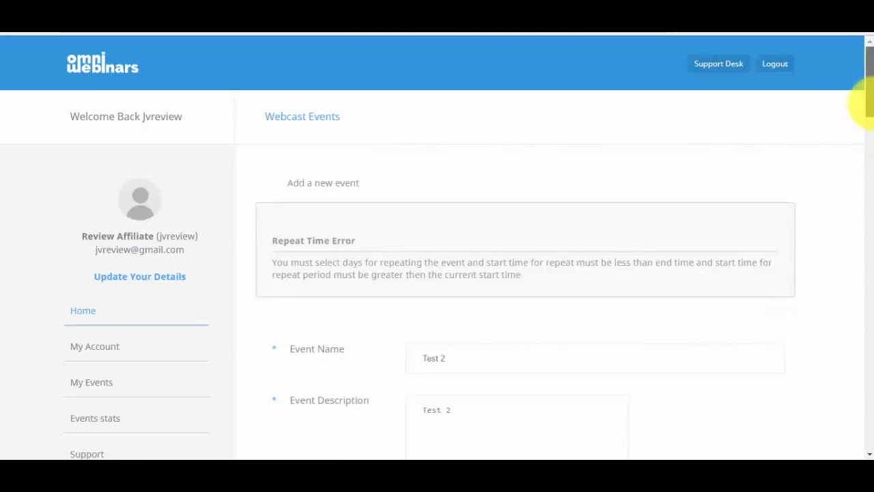
pyautogui.moveTo(871, 103); pyautogui.dragTo(850, 295)
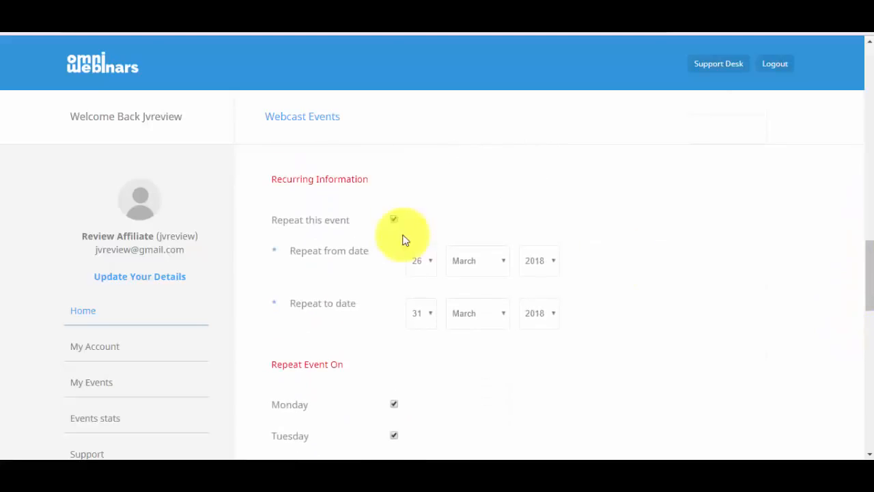
pyautogui.moveTo(854, 258); pyautogui.dragTo(831, 408)
pyautogui.click(759, 347)
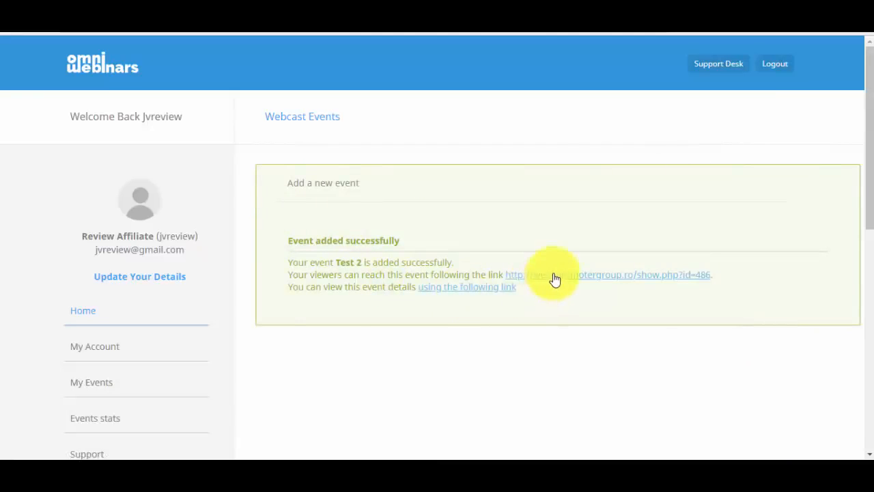
# Follow the viewer link in the success message to Test 2's public registration page
pyautogui.moveTo(317, 276); pyautogui.dragTo(511, 276)
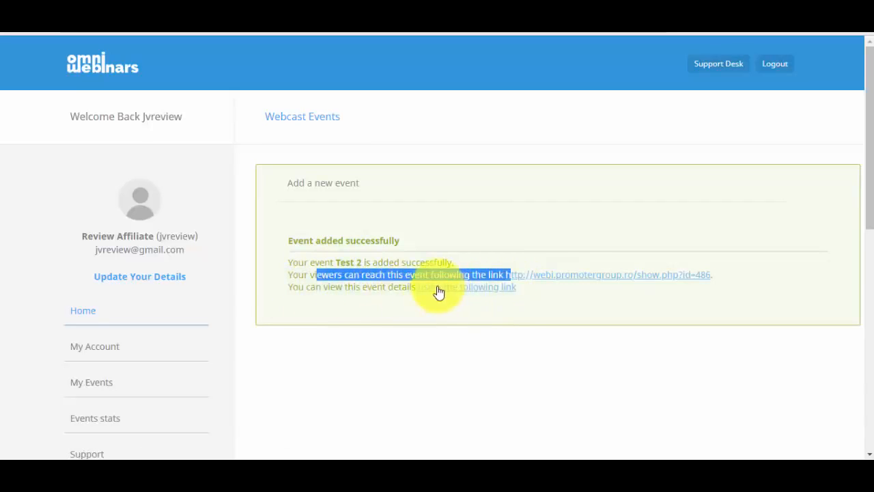
pyautogui.click(601, 281)
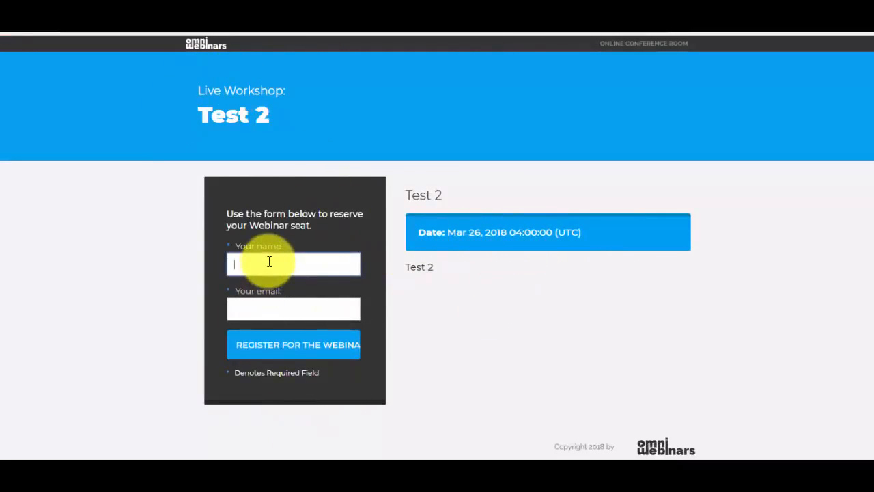
# Register for Test 2 with the attendee's name and saved e-mail, then go back from the resubmission page
pyautogui.write('Sorin')
pyautogui.press('Tab')
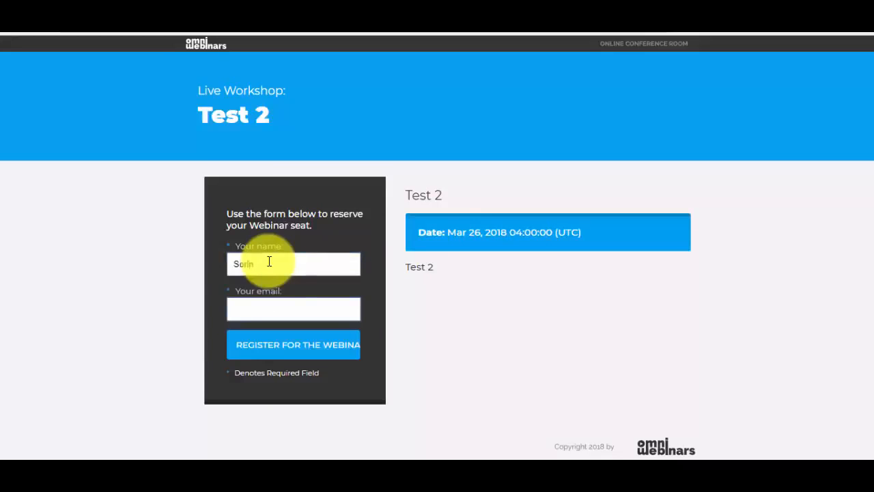
pyautogui.write('sori')
pyautogui.press('Down')
pyautogui.press('Down')
pyautogui.press('Return')
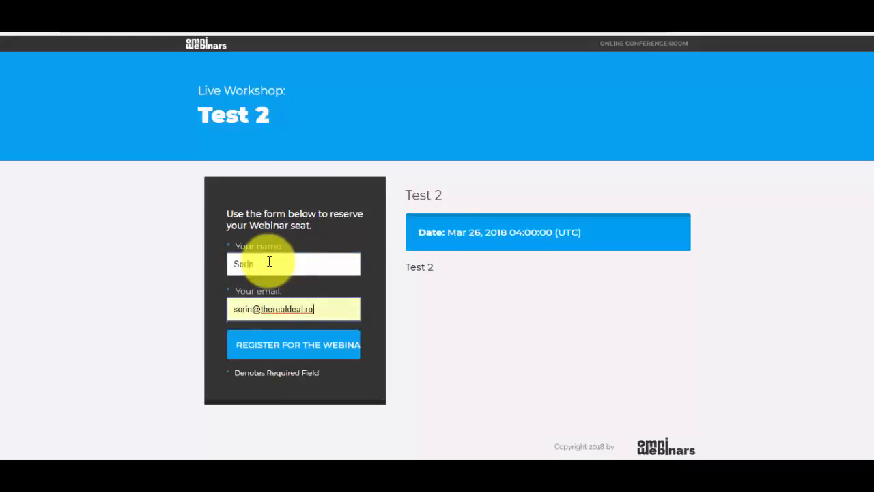
pyautogui.click(291, 344)
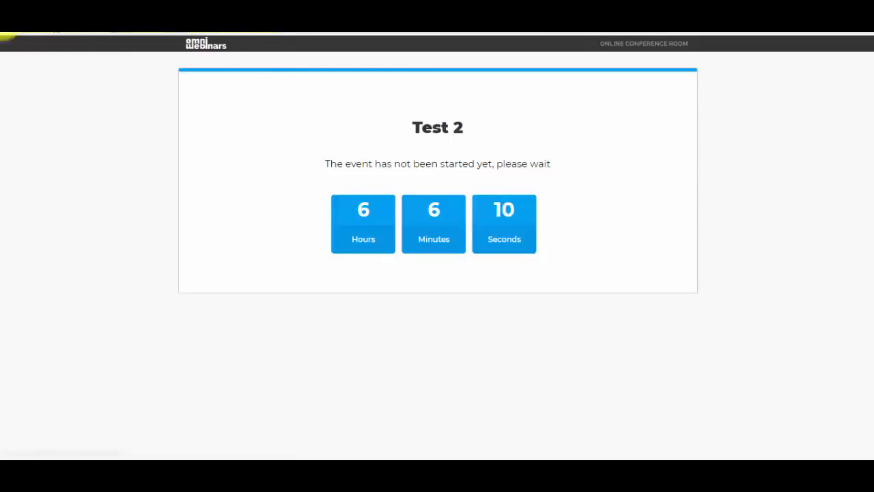
pyautogui.click(7, 31)
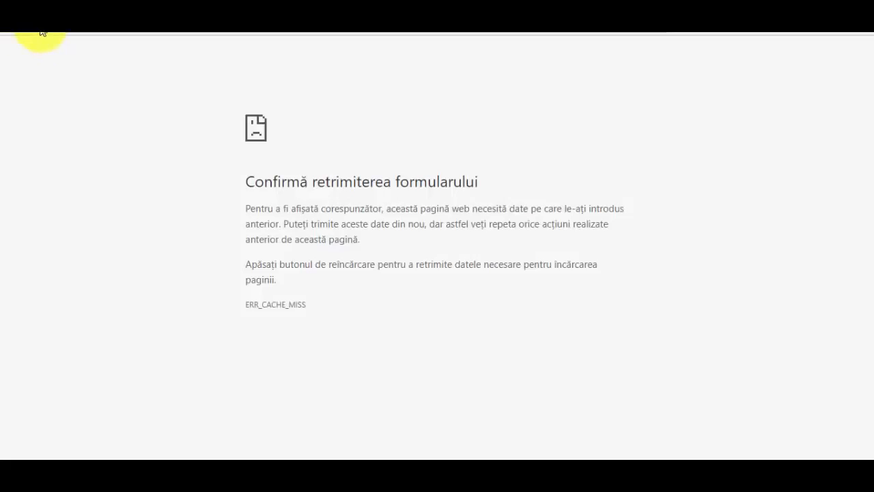
# Reload to the Webcast Events list and preview the Test 2 event as an attendee
pyautogui.click(41, 32)
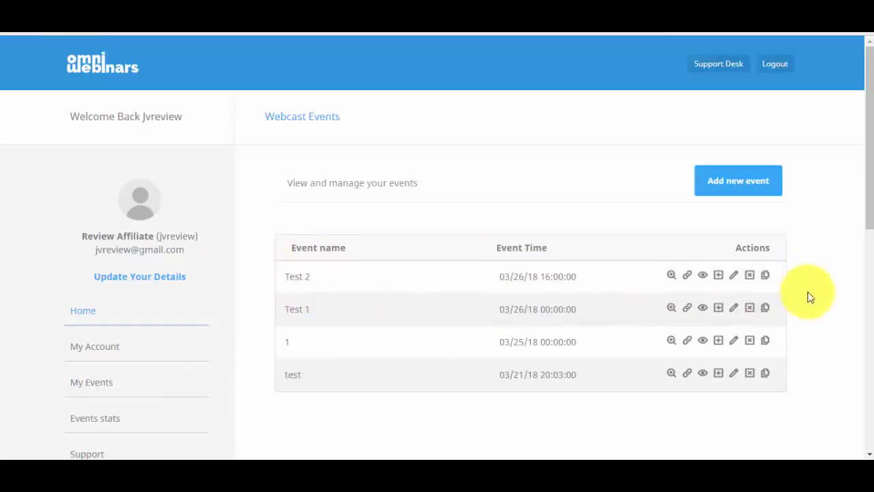
pyautogui.click(675, 280)
pyautogui.click(371, 232)
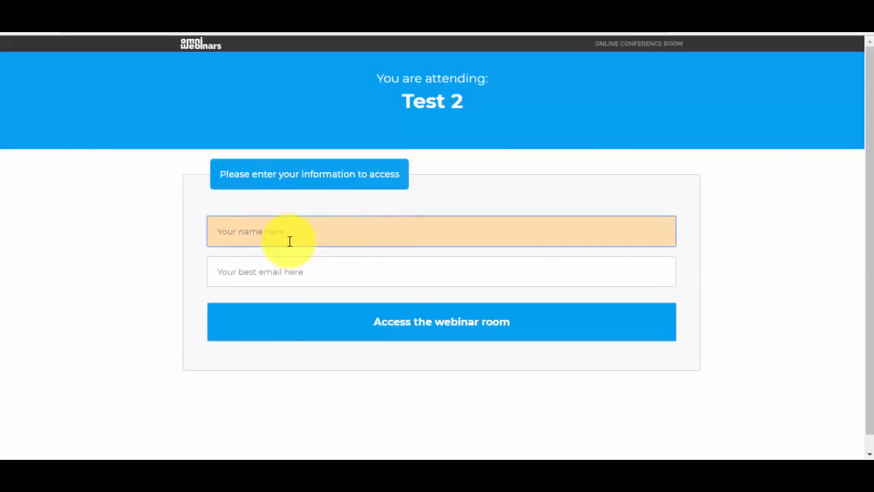
# Enter the attendee's name and saved e-mail and access the Test 2 webinar room
pyautogui.write('Sorin')
pyautogui.press('Tab')
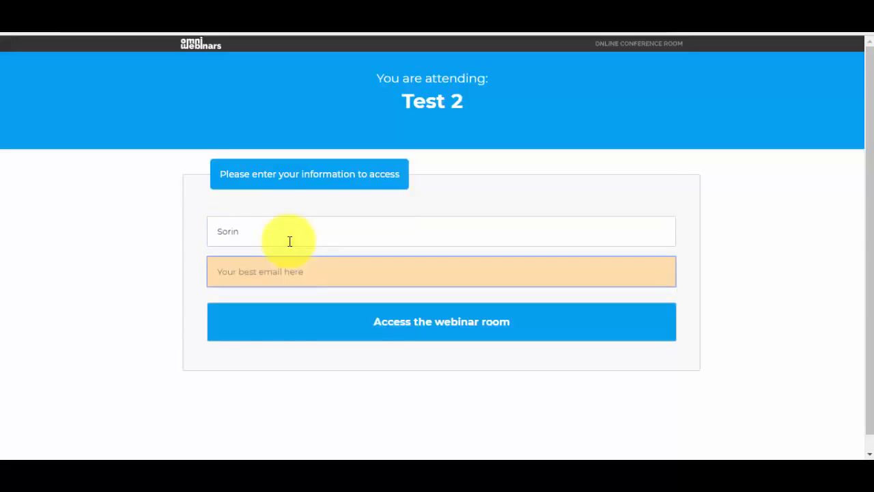
pyautogui.write('sorin')
pyautogui.press('Down')
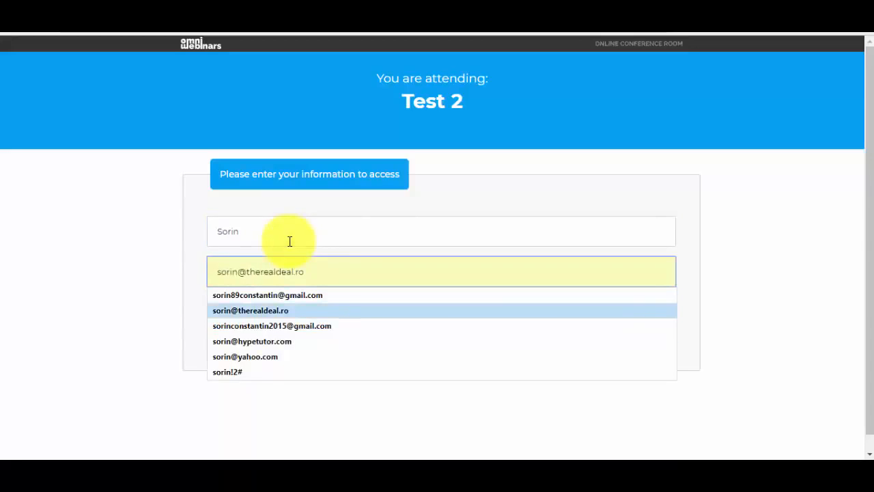
pyautogui.press('Return')
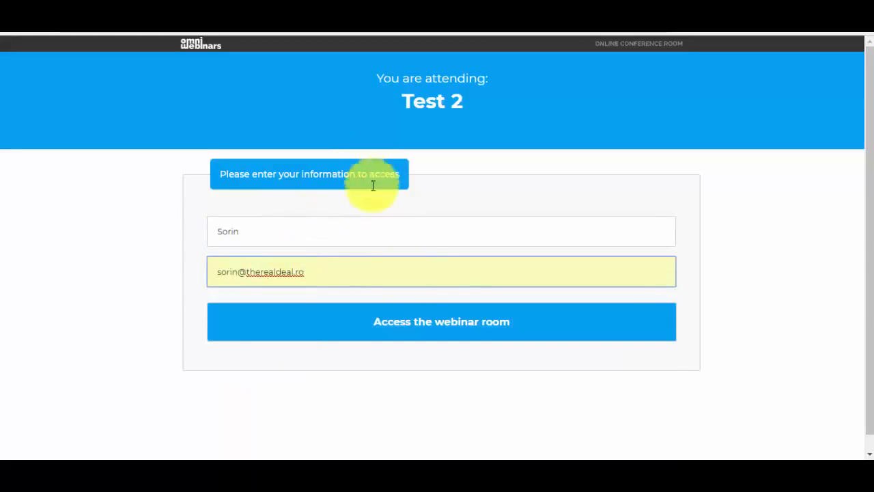
pyautogui.click(441, 332)
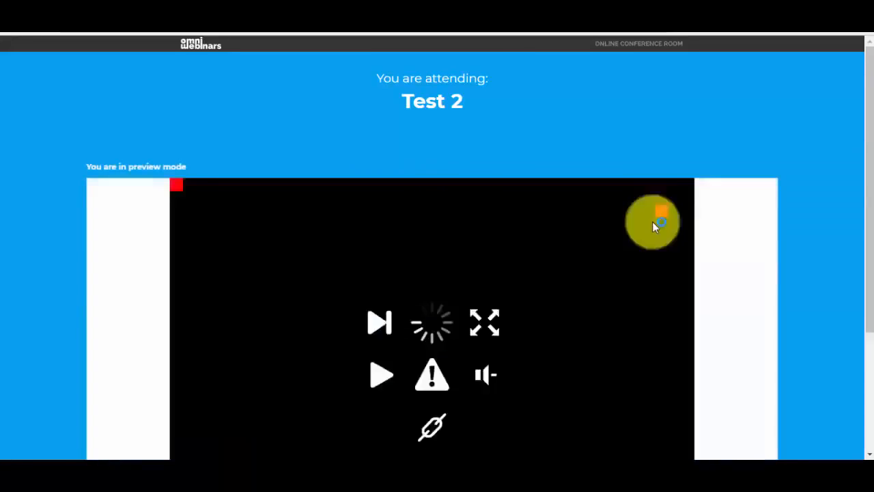
# Scroll through the preview room while its video plays, then close the tab
pyautogui.moveTo(869, 104)
pyautogui.mouseDown()
pyautogui.moveTo(869, 123)
pyautogui.moveTo(869, 102)
pyautogui.mouseUp()
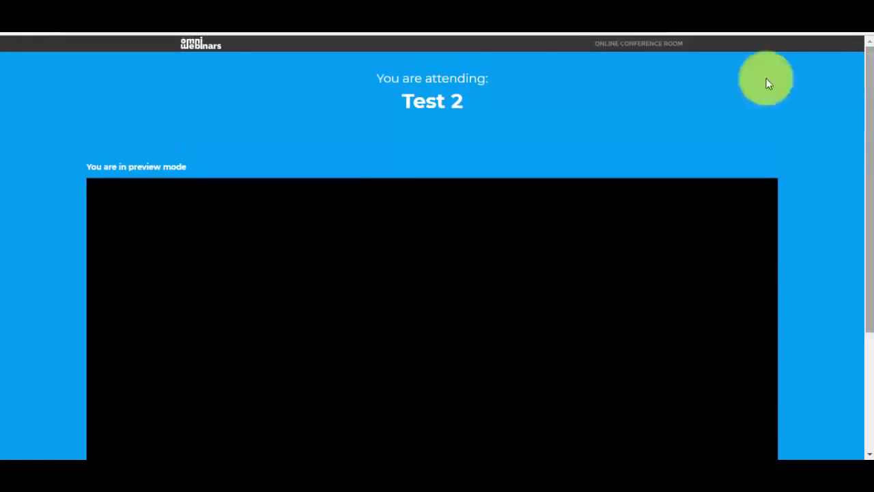
pyautogui.moveTo(868, 165); pyautogui.dragTo(869, 276)
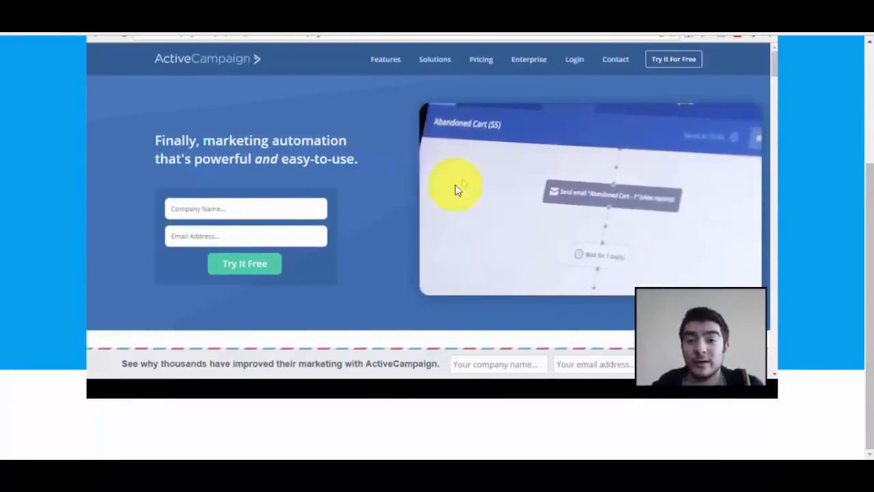
pyautogui.moveTo(869, 340); pyautogui.dragTo(869, 219)
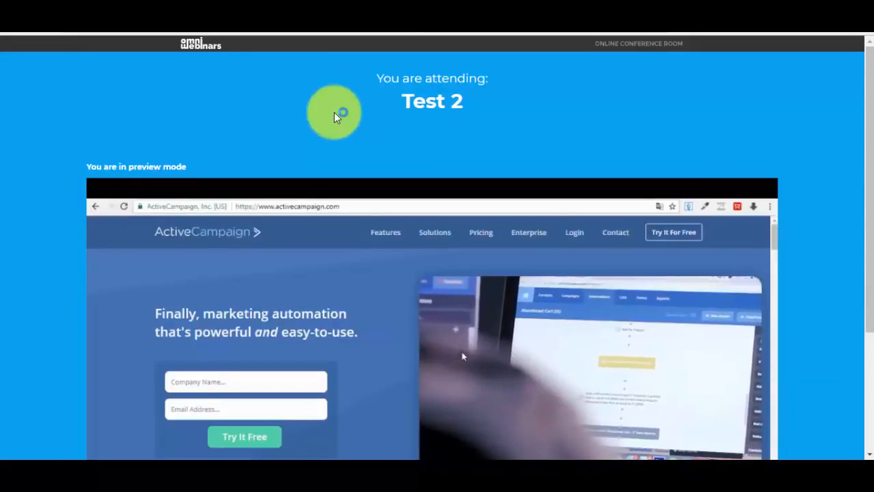
pyautogui.hotkey('ctrl', 'w')
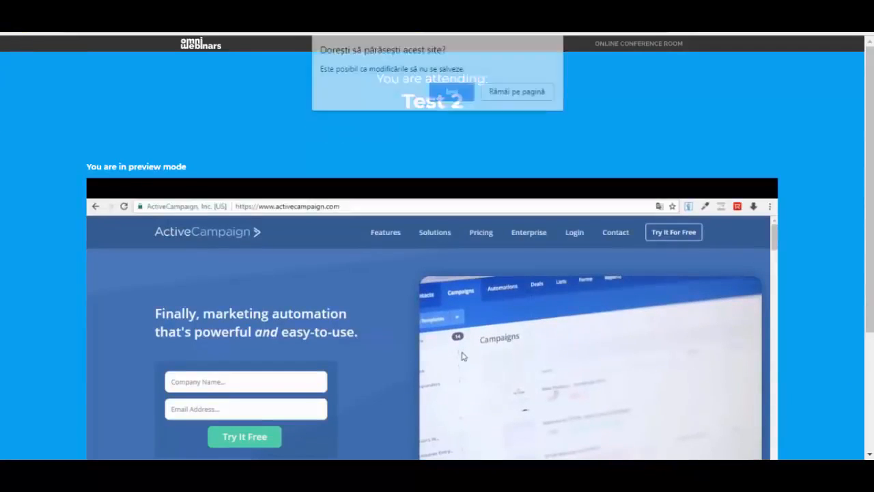
# Confirm 'Ieși' in the leave-site prompt to return to the Webcast Events list
pyautogui.click(453, 92)
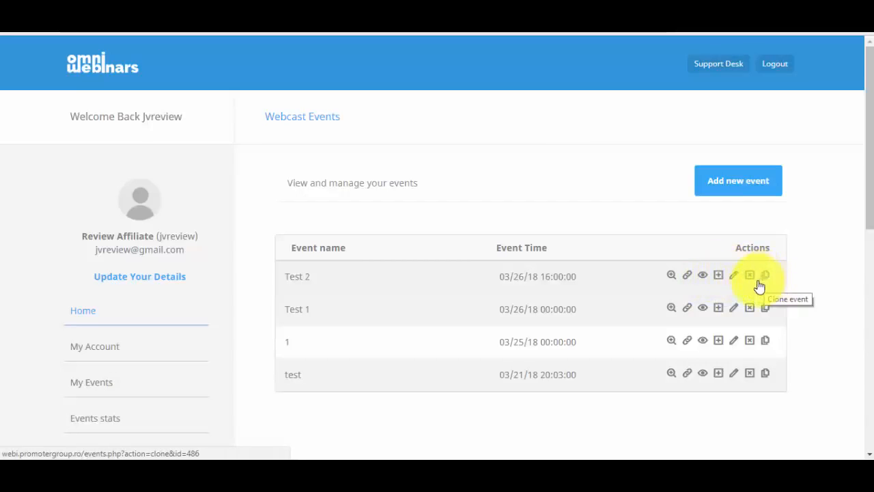
# Open Events stats from the sidebar to see Test 2 with one registrant
pyautogui.scroll(-2, 859, 236)
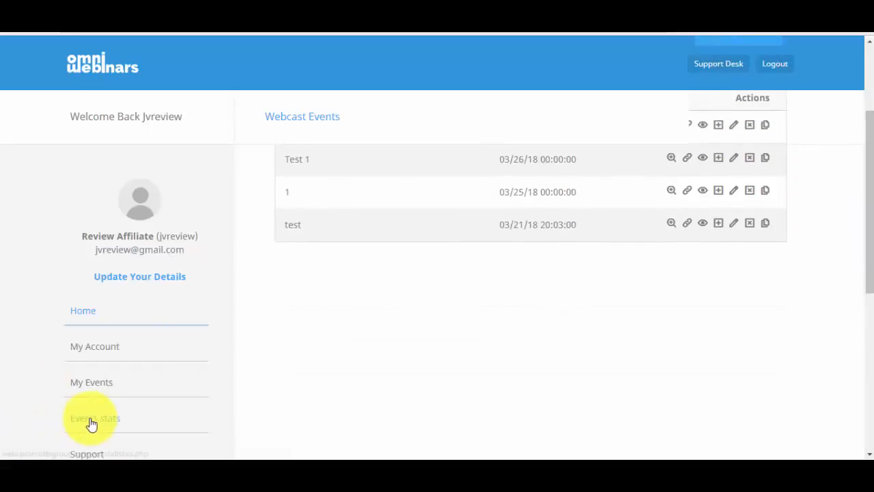
pyautogui.click(91, 422)
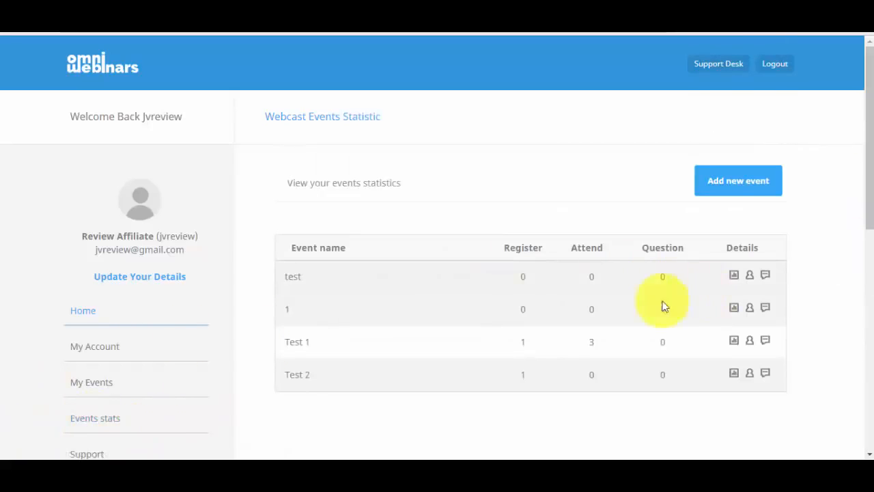